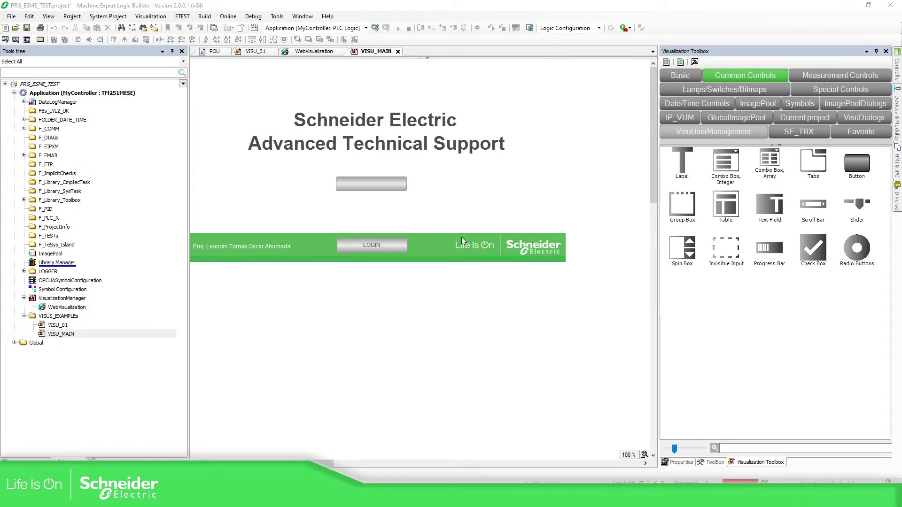
# Step: Check the POU program's wVar01 and wVar02 variables, then return to VISU_MAIN
pyautogui.click(445, 323)
pyautogui.moveTo(61, 298)
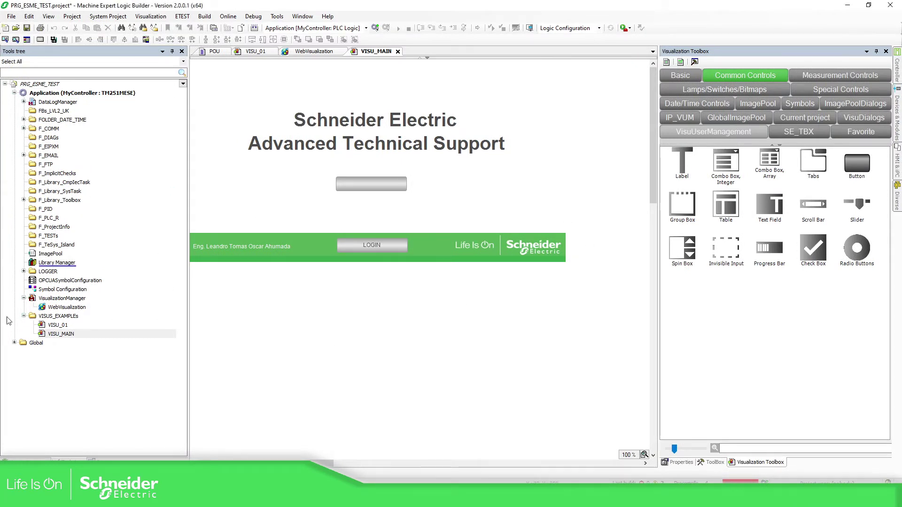
pyautogui.click(53, 300)
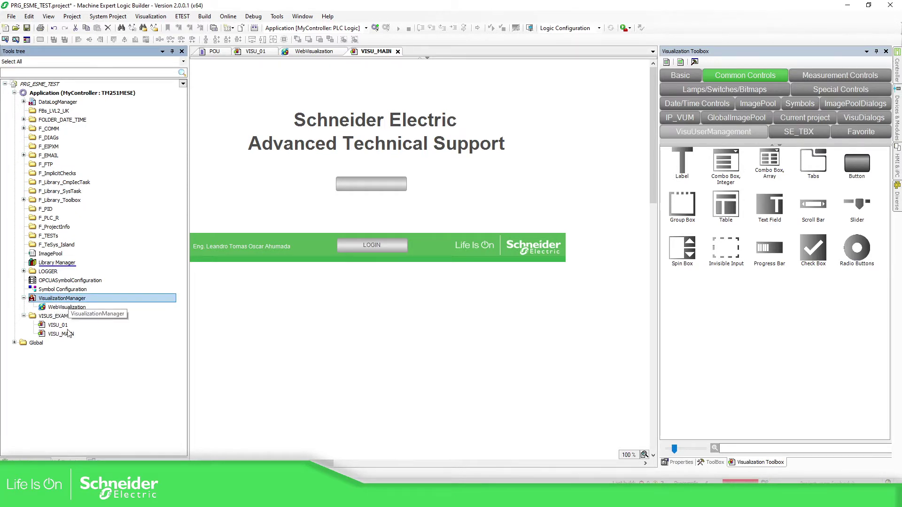
pyautogui.click(234, 297)
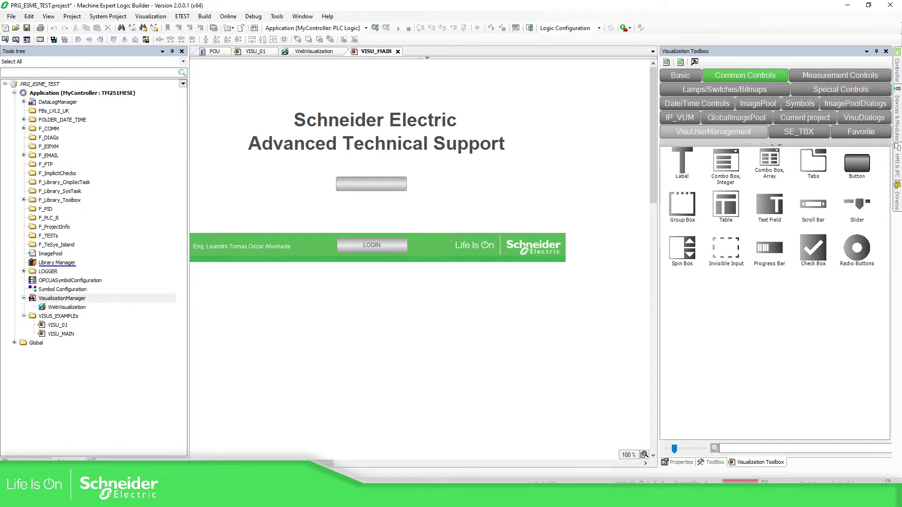
pyautogui.click(215, 51)
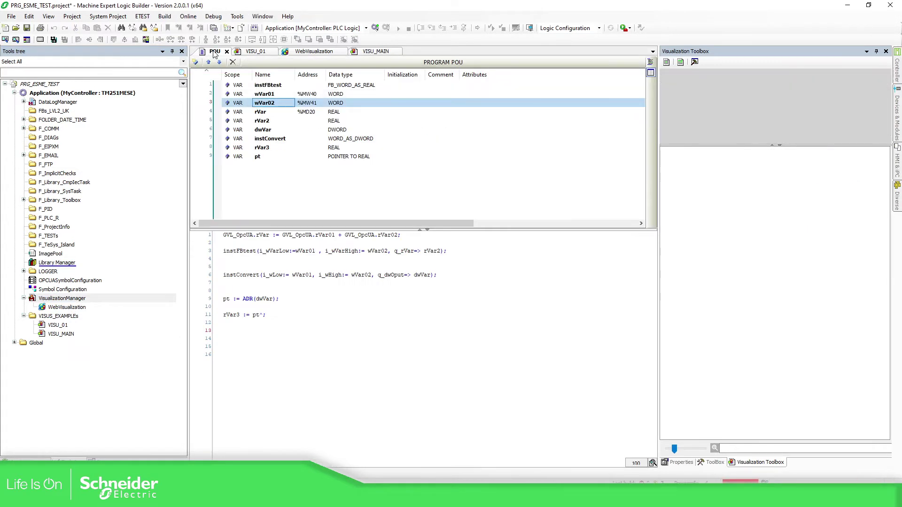
pyautogui.keyDown('ctrl'); pyautogui.click(268, 95); pyautogui.keyUp('ctrl')
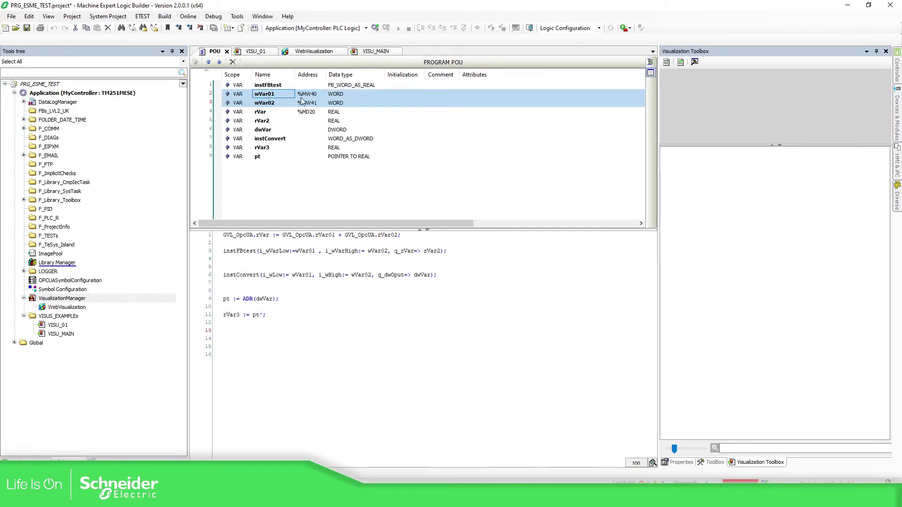
pyautogui.click(375, 51)
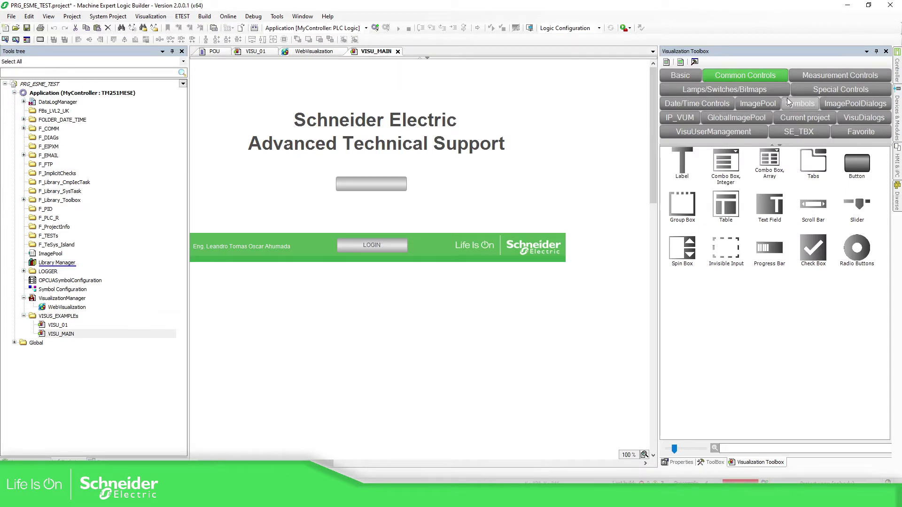
# Step: Place a Label below the login banner and a Text Field to its right
pyautogui.click(838, 75)
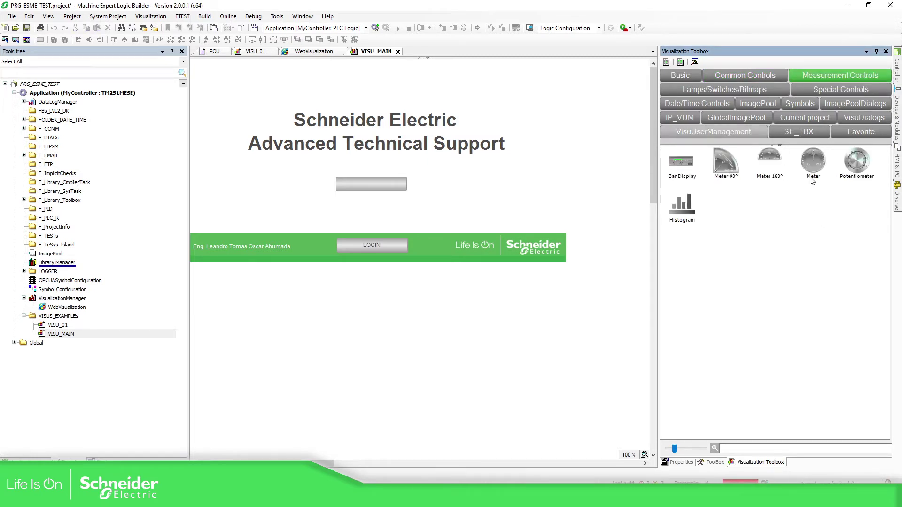
pyautogui.click(758, 90)
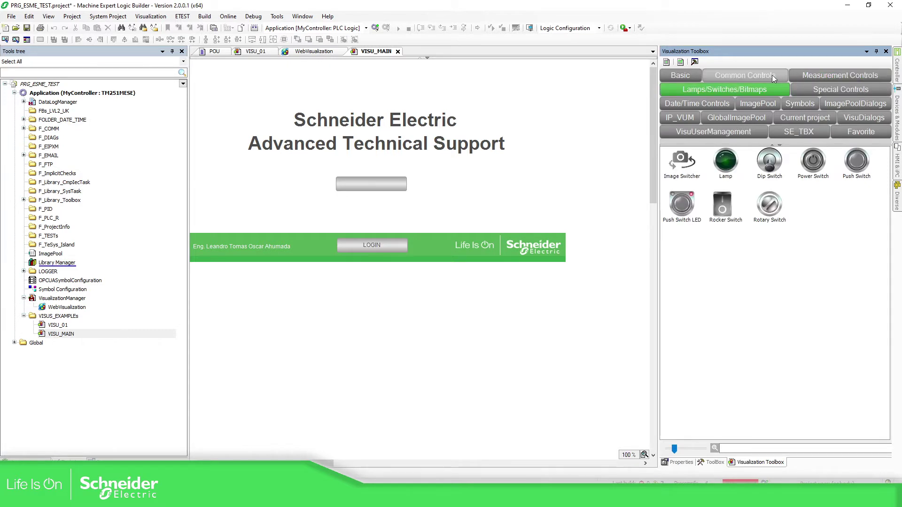
pyautogui.click(764, 76)
pyautogui.moveTo(685, 176); pyautogui.dragTo(351, 316)
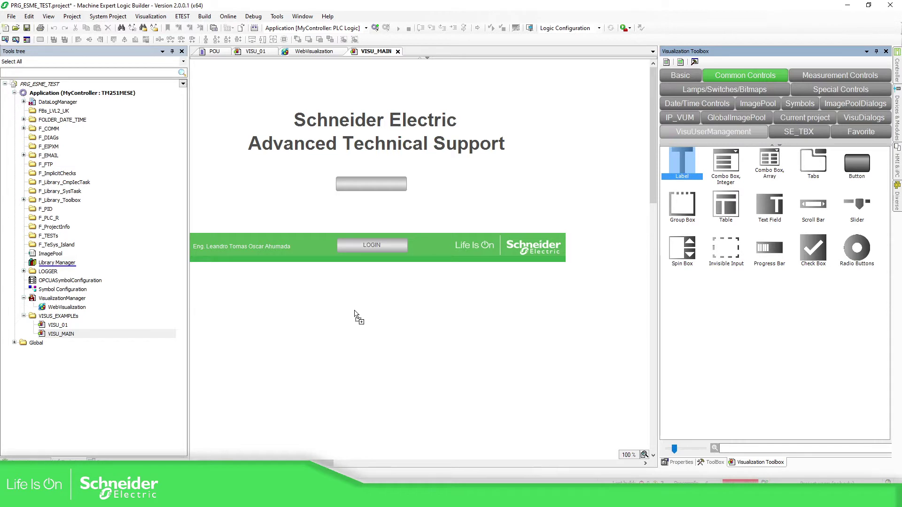
pyautogui.moveTo(351, 316); pyautogui.dragTo(266, 296)
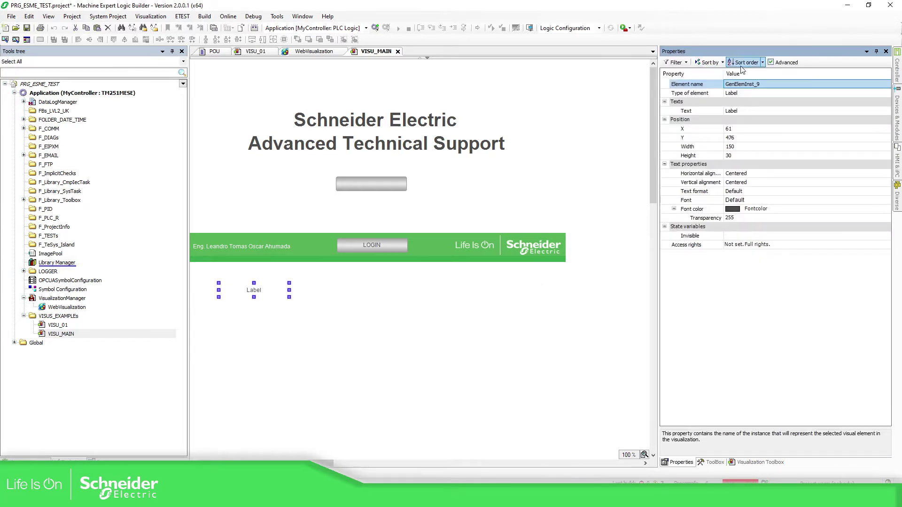
pyautogui.click(747, 462)
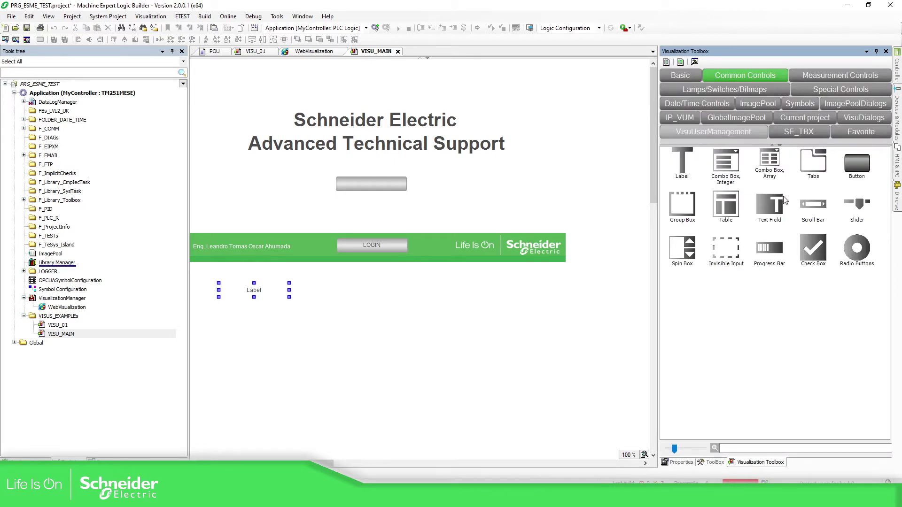
pyautogui.moveTo(783, 201)
pyautogui.mouseDown()
pyautogui.moveTo(360, 304)
pyautogui.moveTo(387, 291)
pyautogui.mouseUp()
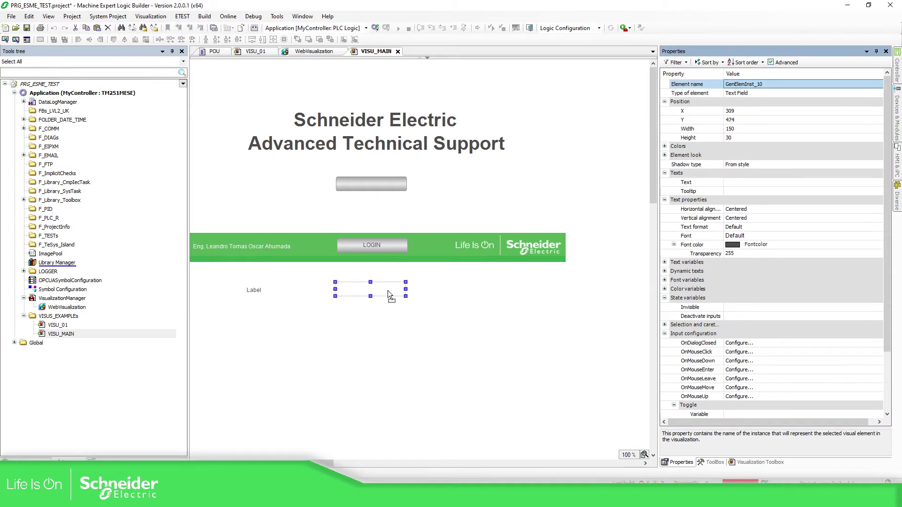
# Step: Bind the text field's Text variable to POU.wVar01 and start entering %d as its text
pyautogui.click(664, 263)
pyautogui.click(739, 271)
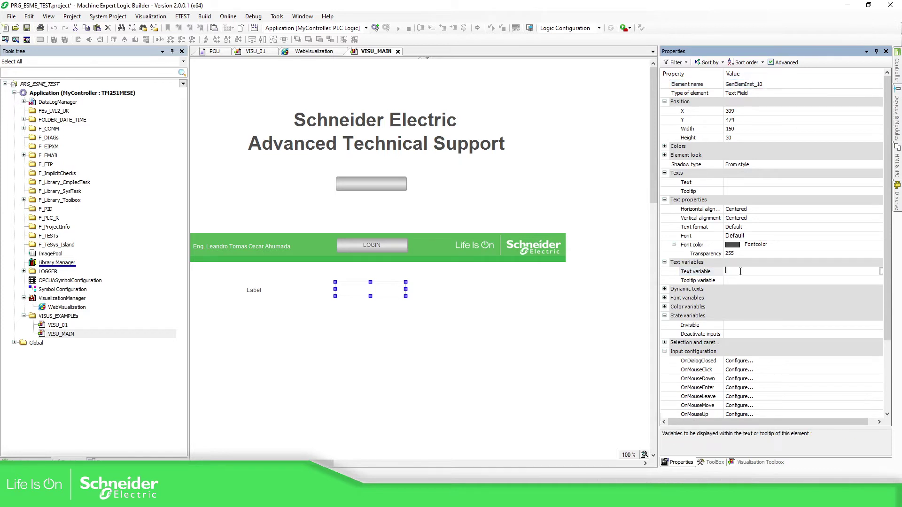
pyautogui.click(881, 272)
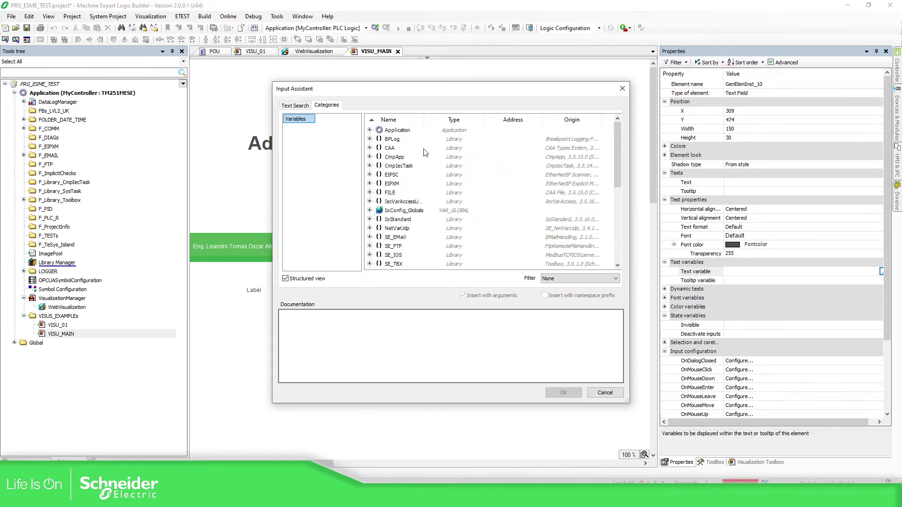
pyautogui.click(368, 130)
pyautogui.scroll(-2, 421, 200)
pyautogui.scroll(-1, 426, 219)
pyautogui.click(379, 210)
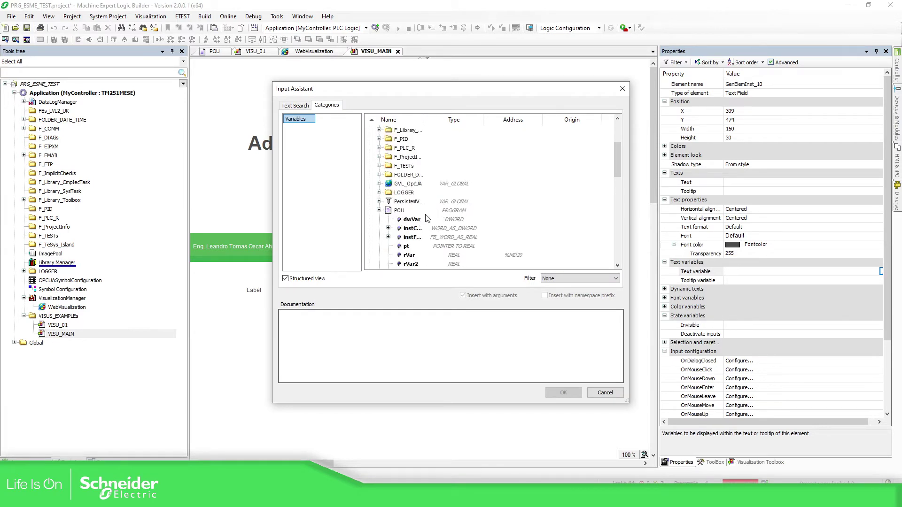
pyautogui.moveTo(425, 120); pyautogui.dragTo(477, 120)
pyautogui.scroll(-1, 478, 191)
pyautogui.scroll(-2, 478, 191)
pyautogui.click(411, 202)
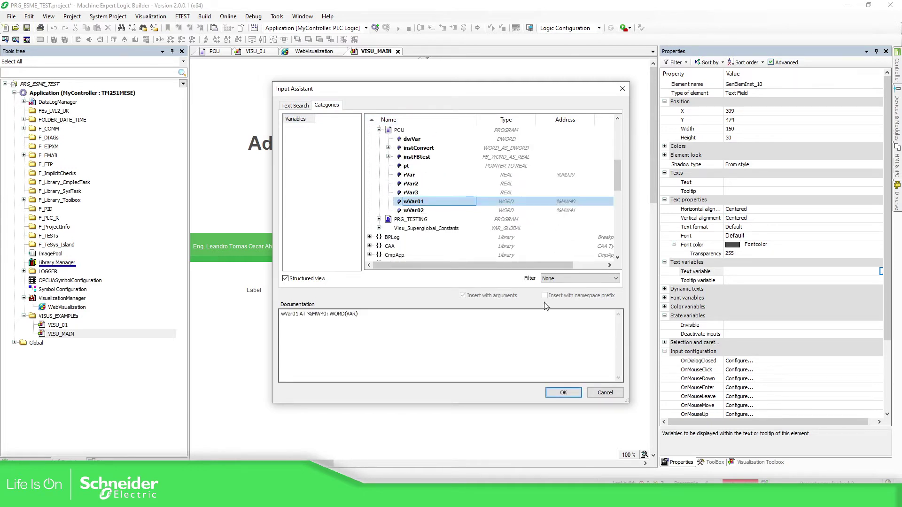
pyautogui.click(561, 394)
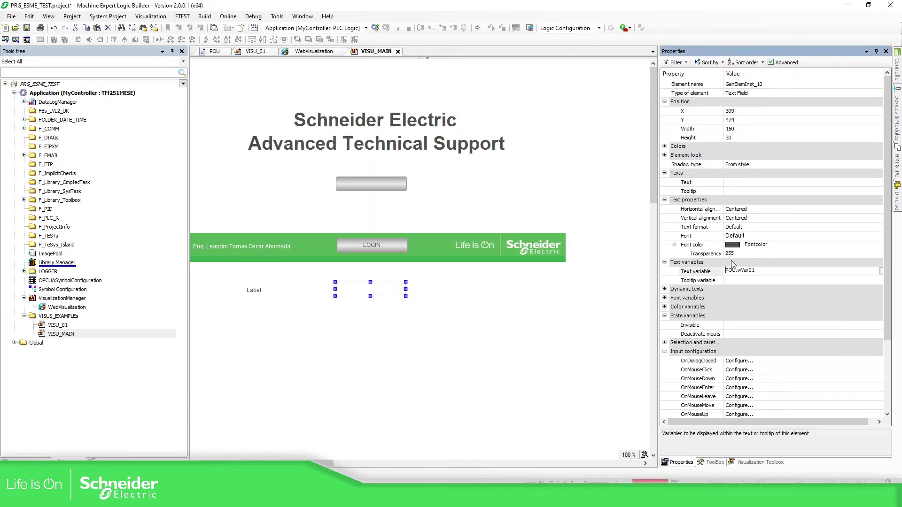
pyautogui.click(710, 283)
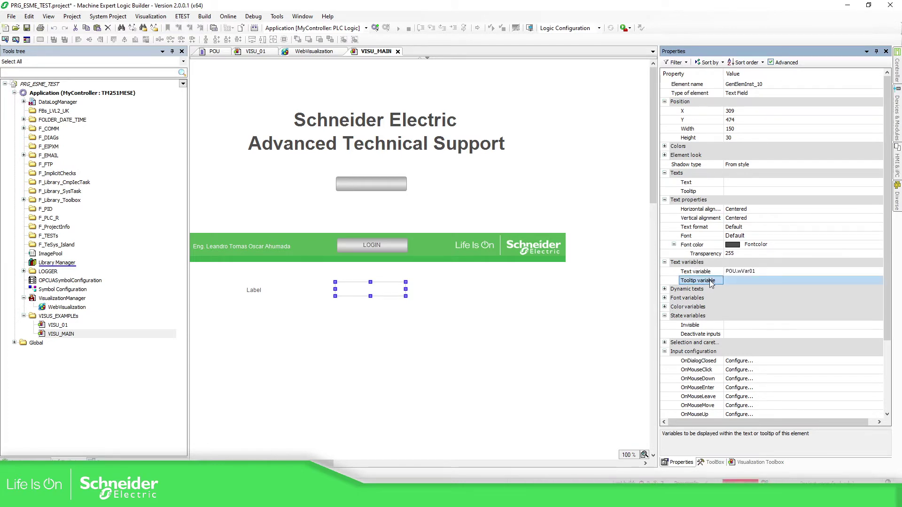
pyautogui.click(736, 185)
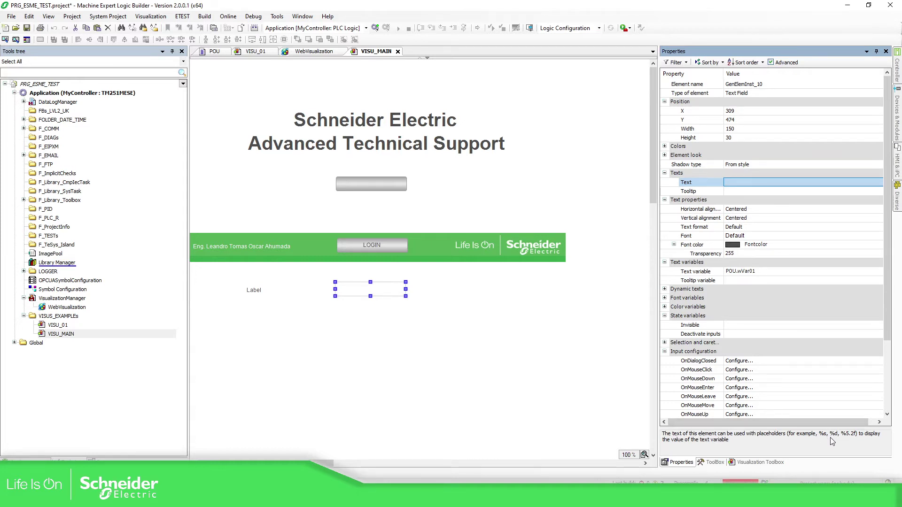
pyautogui.click(740, 186)
pyautogui.write('%d')
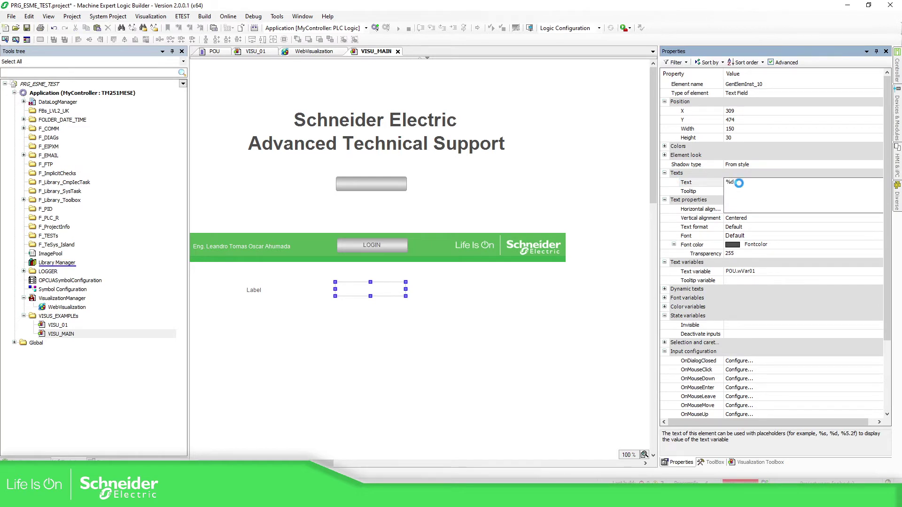
# Step: Commit %d, rename the label to wVAR01, and move it beside the field
pyautogui.press('Return')
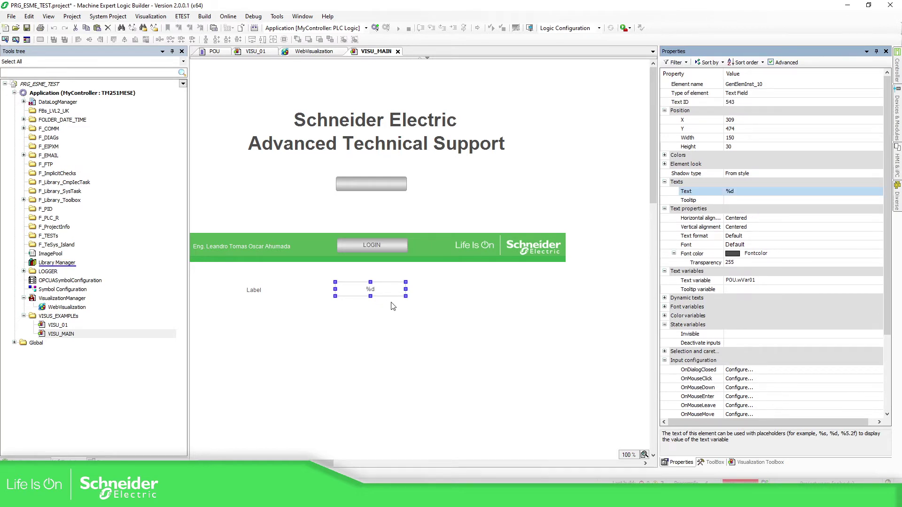
pyautogui.doubleClick(252, 290)
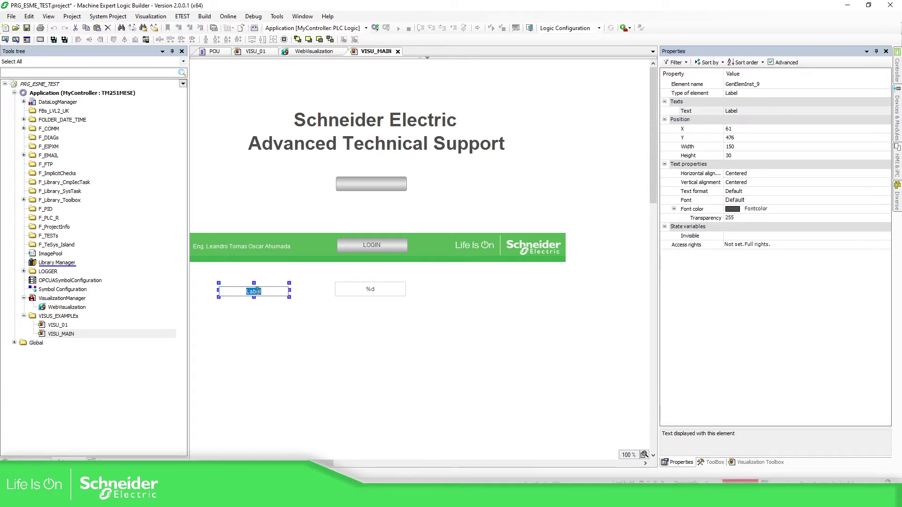
pyautogui.write('wVAR0')
pyautogui.write('1')
pyautogui.press('Return')
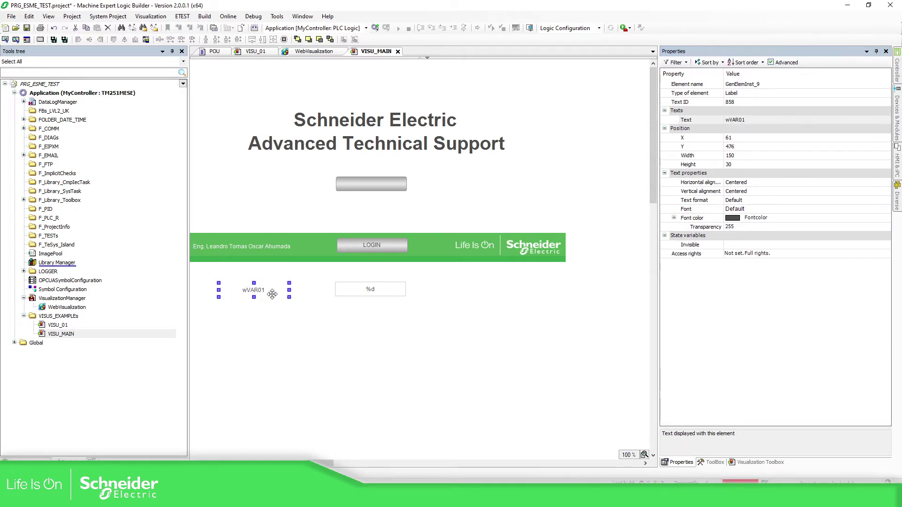
pyautogui.doubleClick(268, 299)
pyautogui.click(262, 292)
pyautogui.moveTo(256, 286); pyautogui.dragTo(308, 288)
# Step: Copy the wVAR01 label and %d field pair and paste it as a row underneath
pyautogui.keyDown('ctrl'); pyautogui.click(378, 288); pyautogui.keyUp('ctrl')
pyautogui.hotkey('ctrl', 'c')
pyautogui.hotkey('ctrl', 'v')
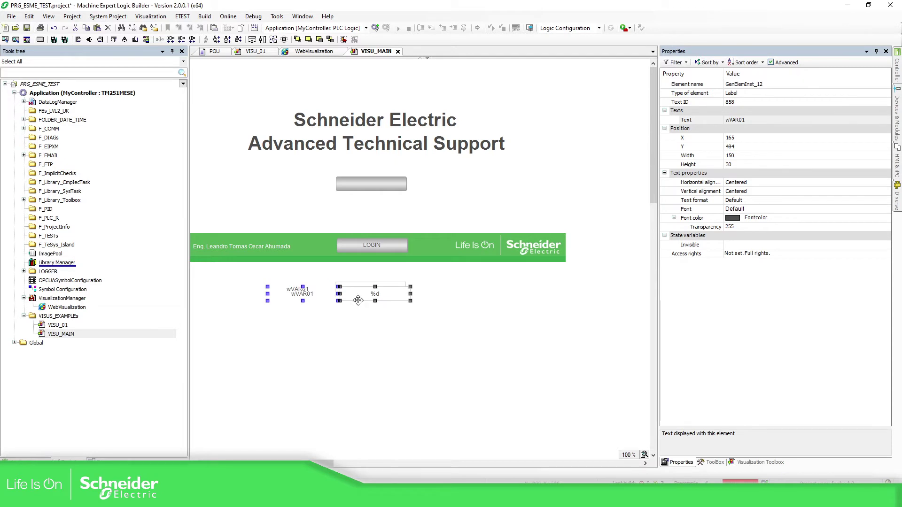
pyautogui.moveTo(355, 317); pyautogui.dragTo(356, 312)
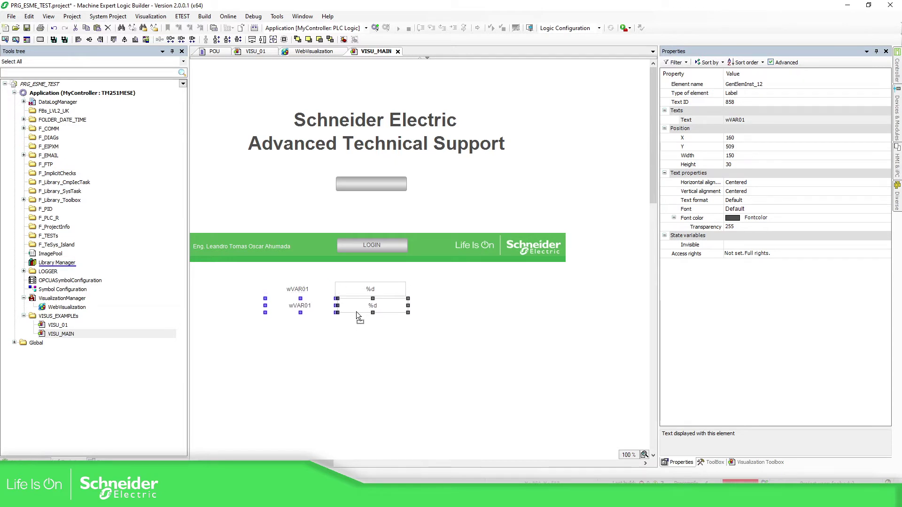
# Step: Rename the lower label from wVAR01 to wVAR02
pyautogui.click(366, 338)
pyautogui.click(300, 305)
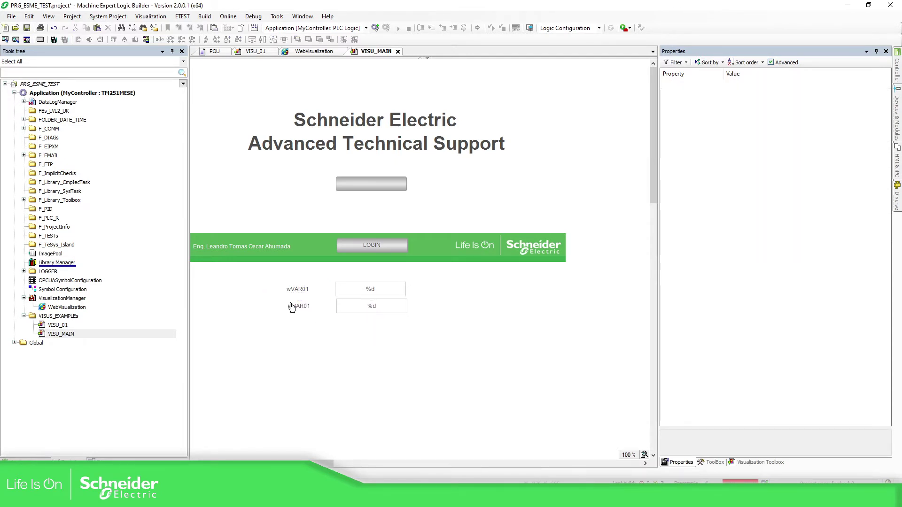
pyautogui.doubleClick(312, 305)
pyautogui.press('BackSpace')
pyautogui.write('2')
pyautogui.press('Return')
# Step: Set the lower text field's Text variable to POU.wVar02
pyautogui.click(371, 310)
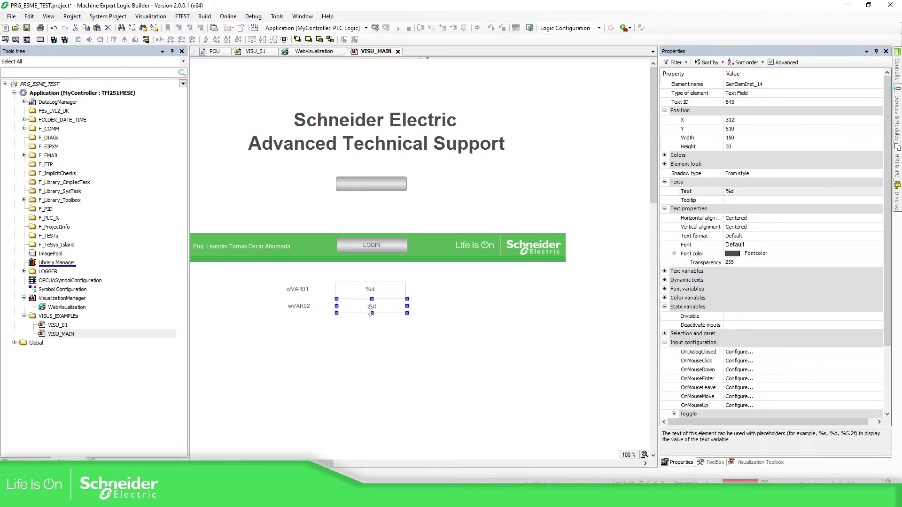
pyautogui.scroll(-3, 774, 211)
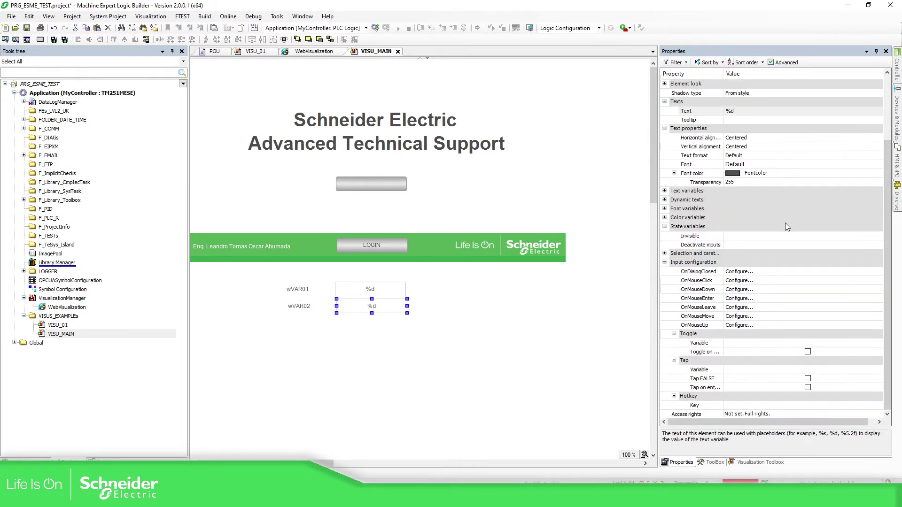
pyautogui.click(664, 191)
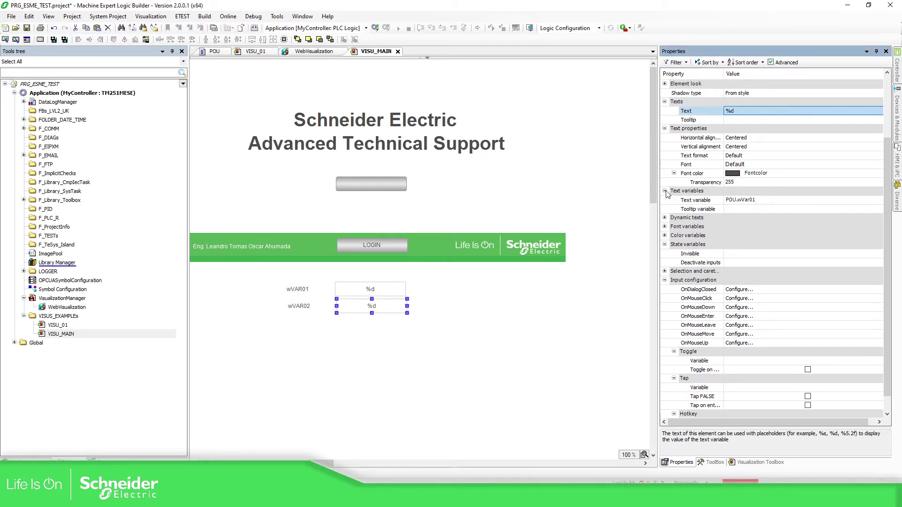
pyautogui.click(777, 201)
pyautogui.write('POU.wVar01')
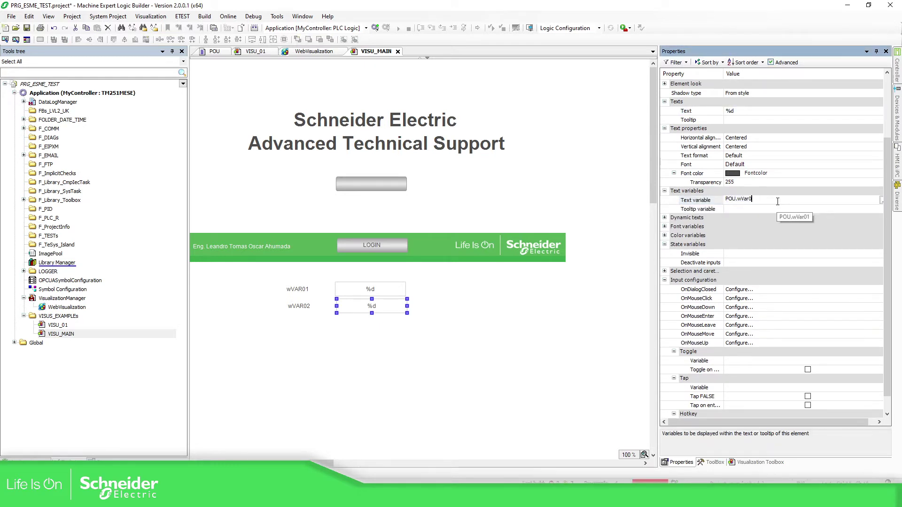
pyautogui.write('2')
pyautogui.press('Return')
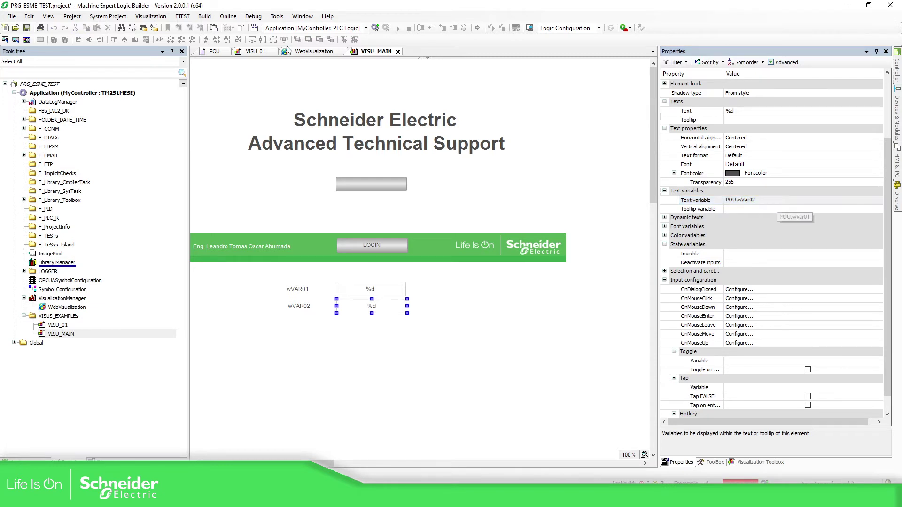
pyautogui.click(203, 53)
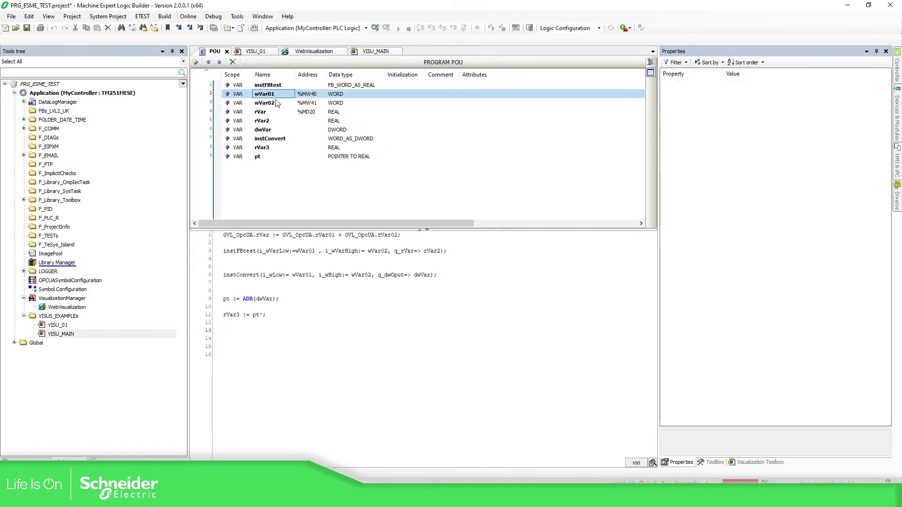
pyautogui.click(375, 51)
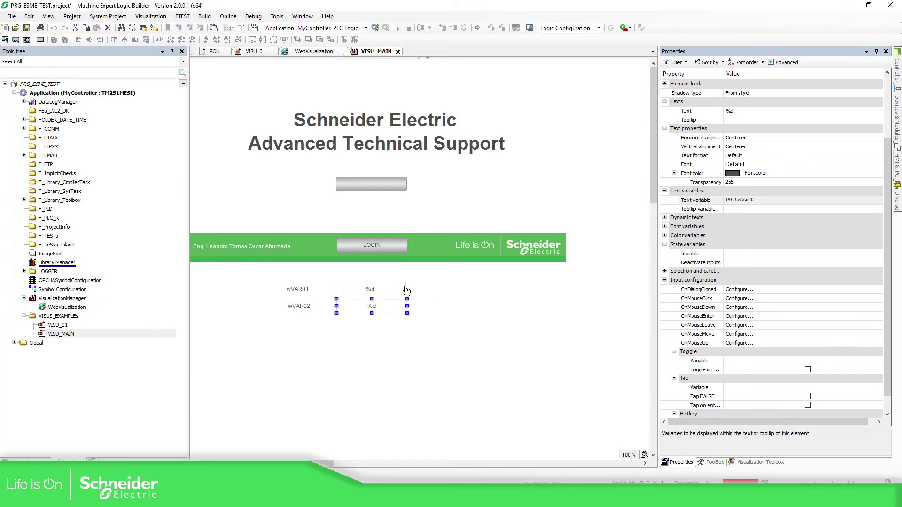
# Step: Log in to the simulation with online change and download the visualization user data
pyautogui.click(499, 294)
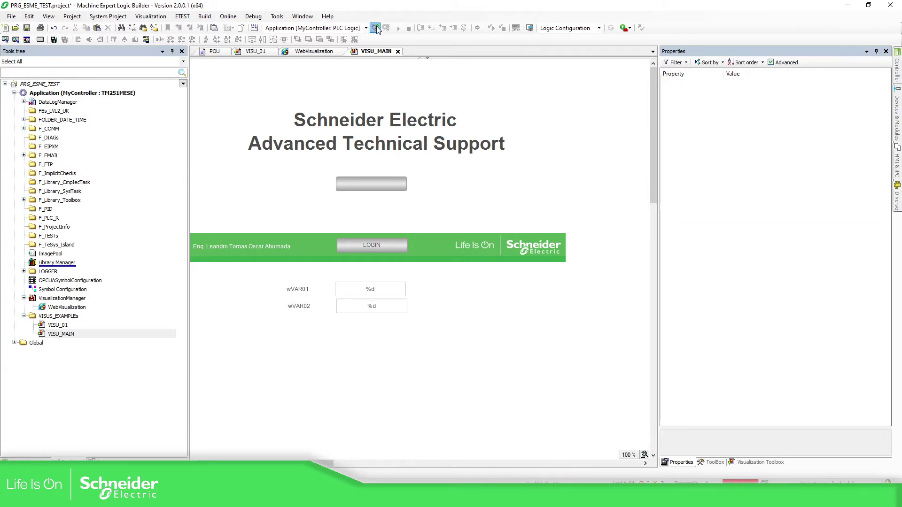
pyautogui.click(377, 28)
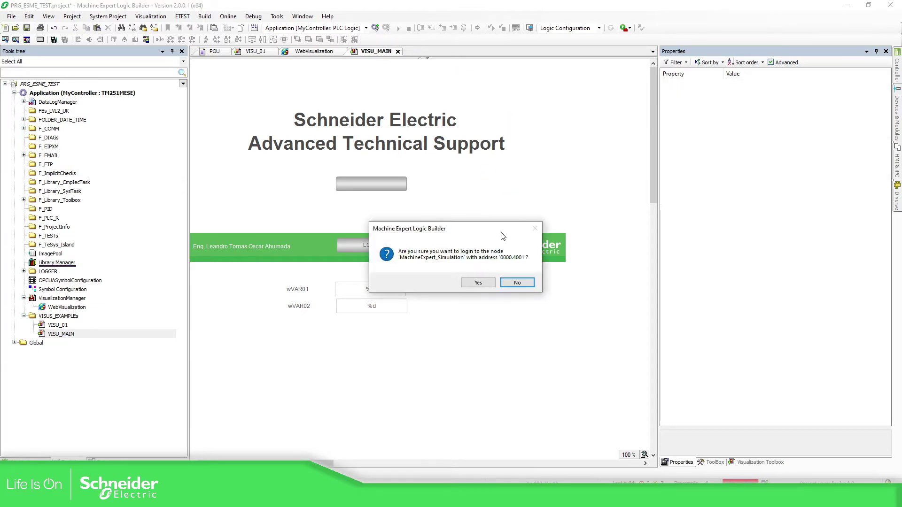
pyautogui.click(478, 283)
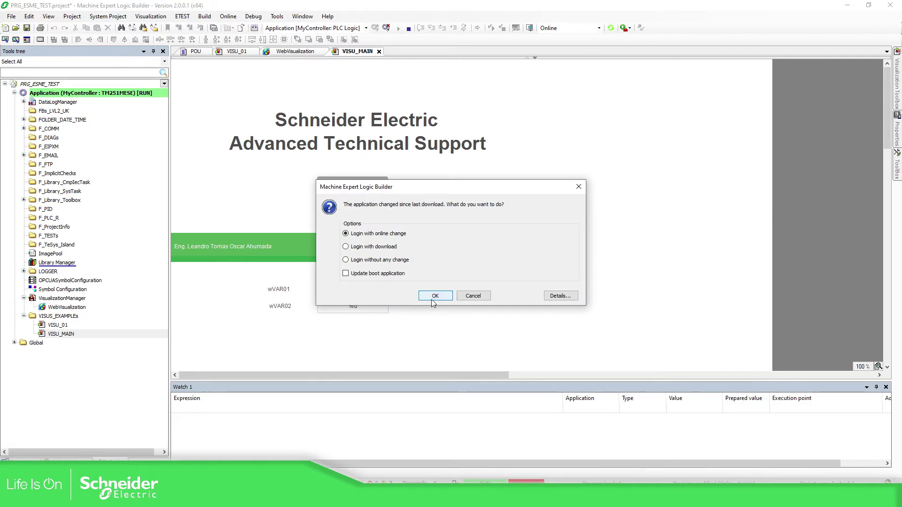
pyautogui.click(437, 296)
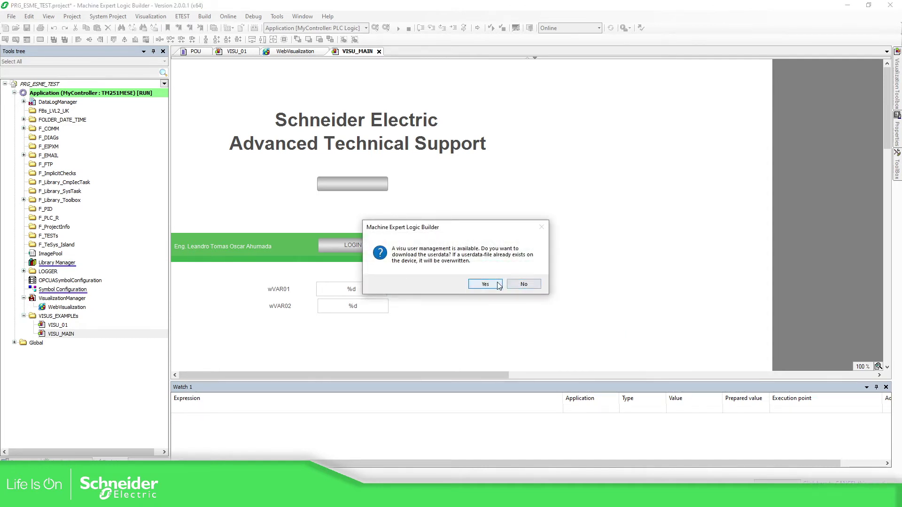
pyautogui.click(522, 284)
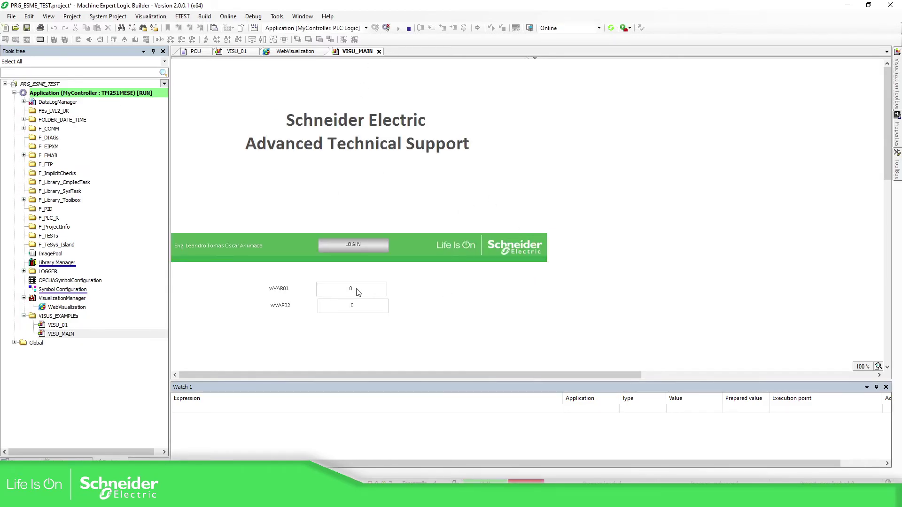
pyautogui.rightClick(196, 52)
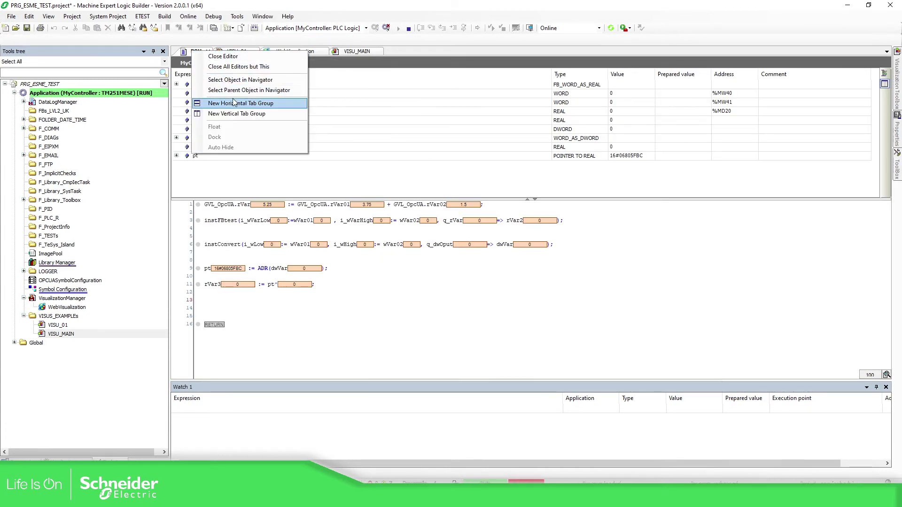
# Step: Show POU in a horizontal tab group and write 10 and 20 to wVar01 and wVar02
pyautogui.click(242, 115)
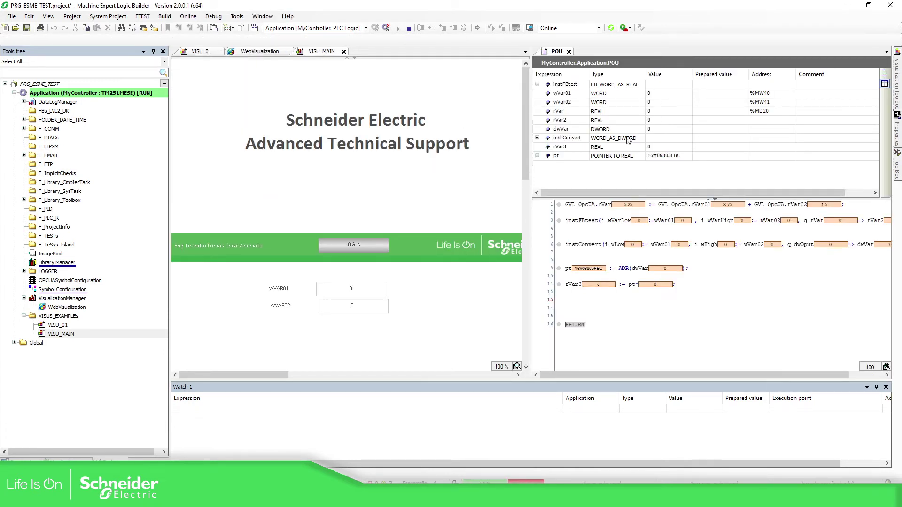
pyautogui.click(701, 92)
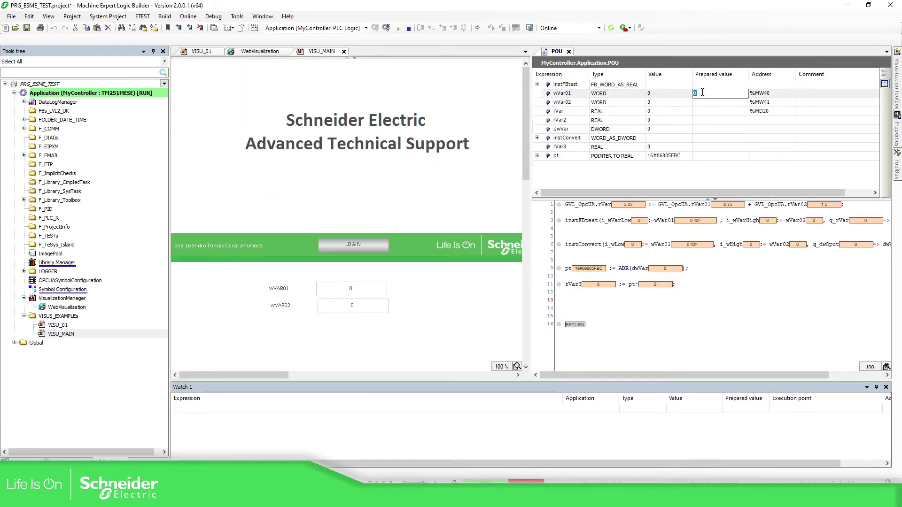
pyautogui.write('10')
pyautogui.click(713, 104)
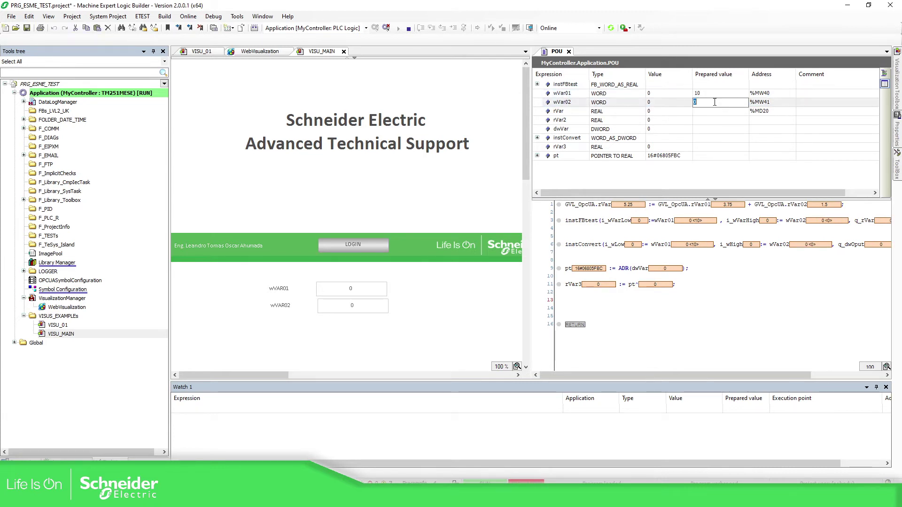
pyautogui.write('20')
pyautogui.press('Return')
pyautogui.hotkey('ctrl', 'F7')
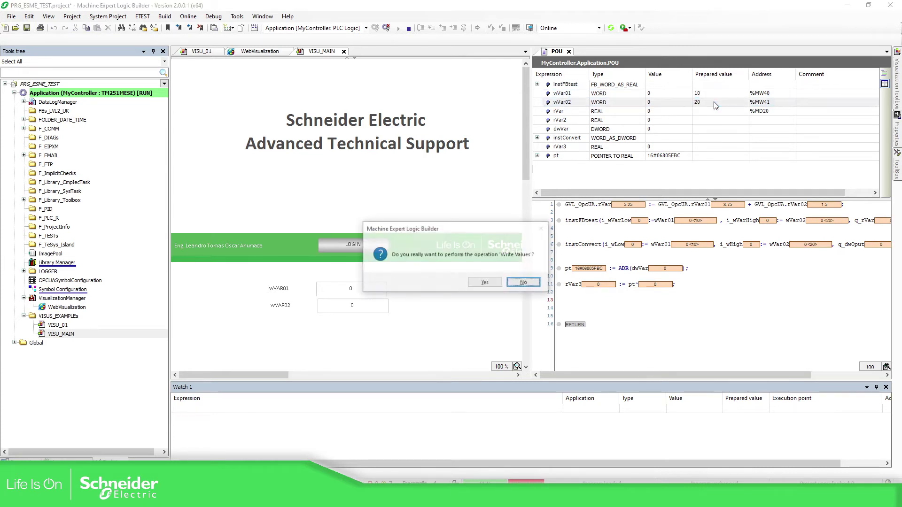
pyautogui.click(485, 282)
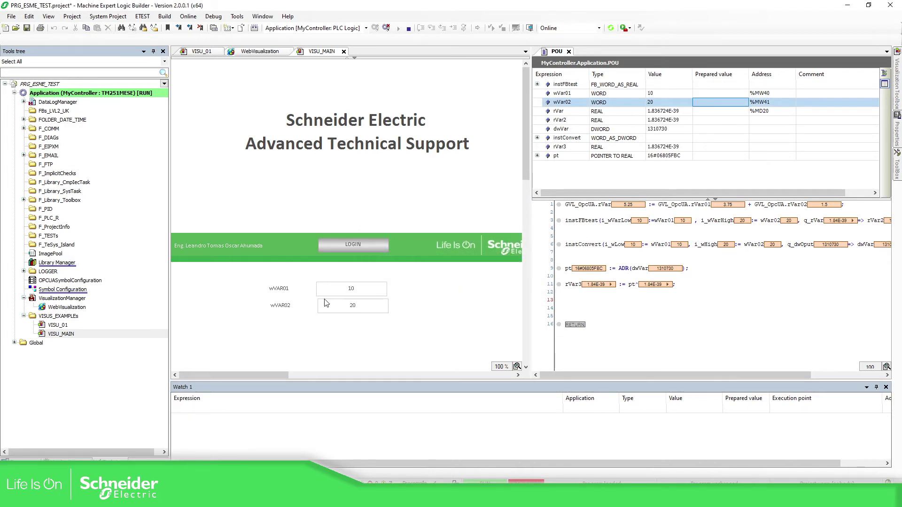
pyautogui.click(356, 298)
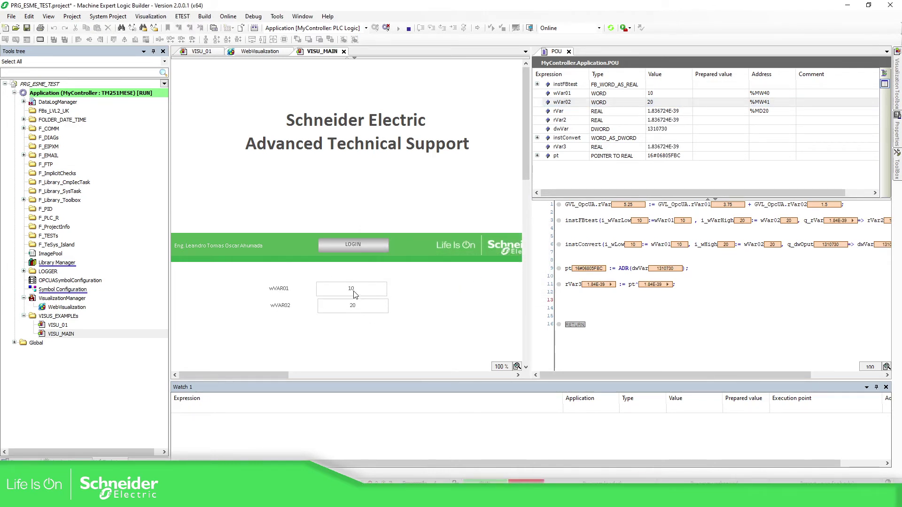
# Step: Log out, dock POU back with the editor tabs, and expand the wVAR01 field's Input configuration
pyautogui.click(385, 28)
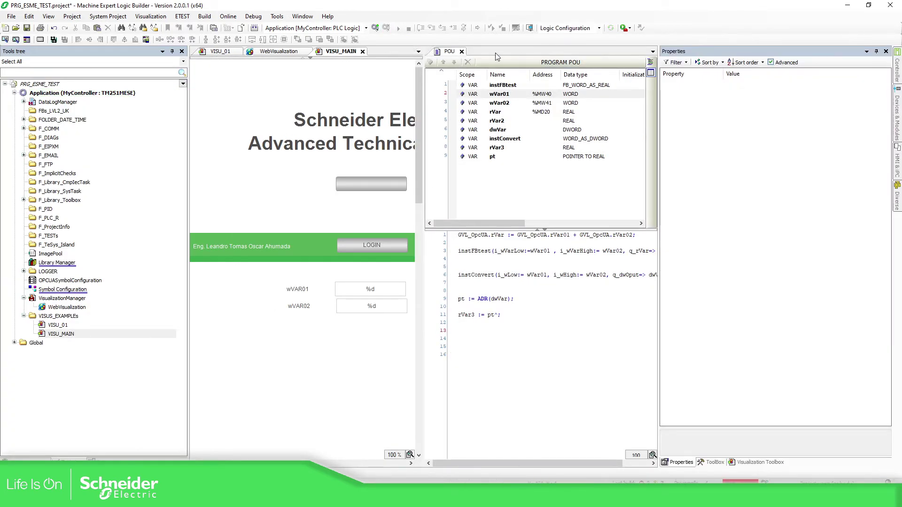
pyautogui.moveTo(449, 51); pyautogui.dragTo(224, 55)
pyautogui.click(373, 51)
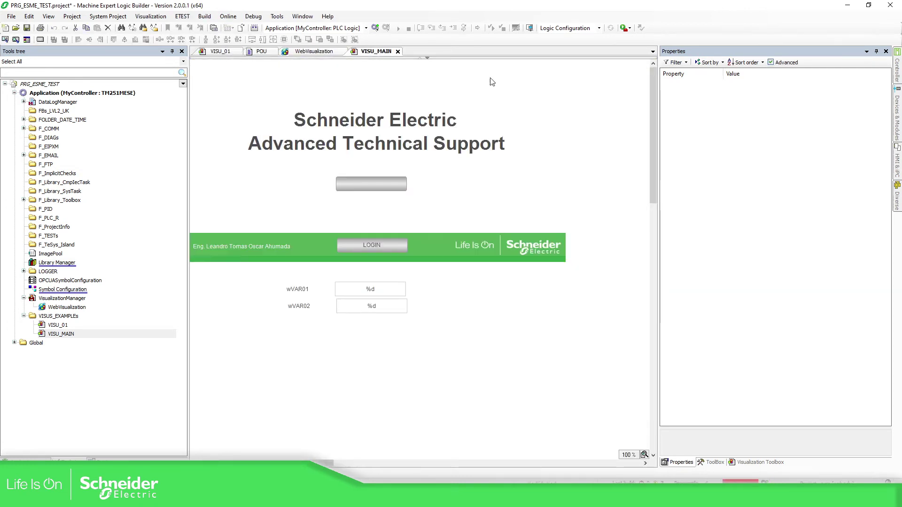
pyautogui.click(396, 287)
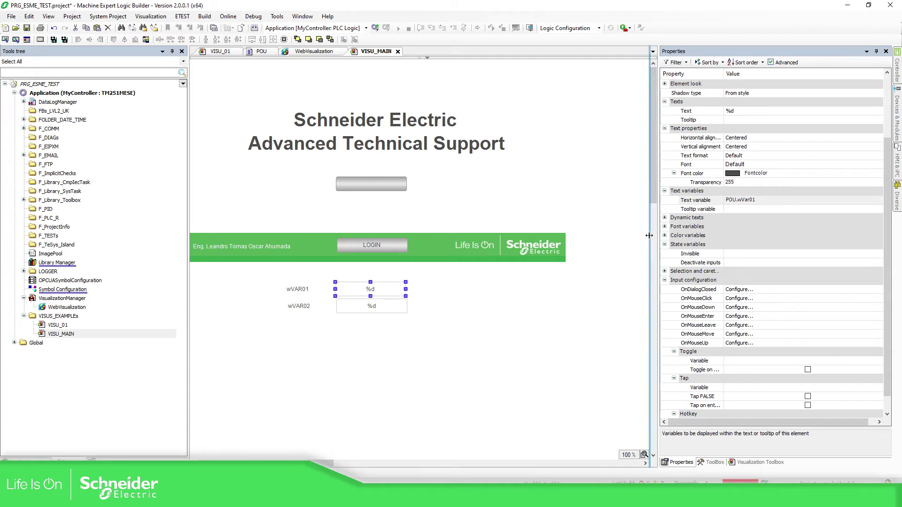
pyautogui.moveTo(658, 246); pyautogui.dragTo(628, 247)
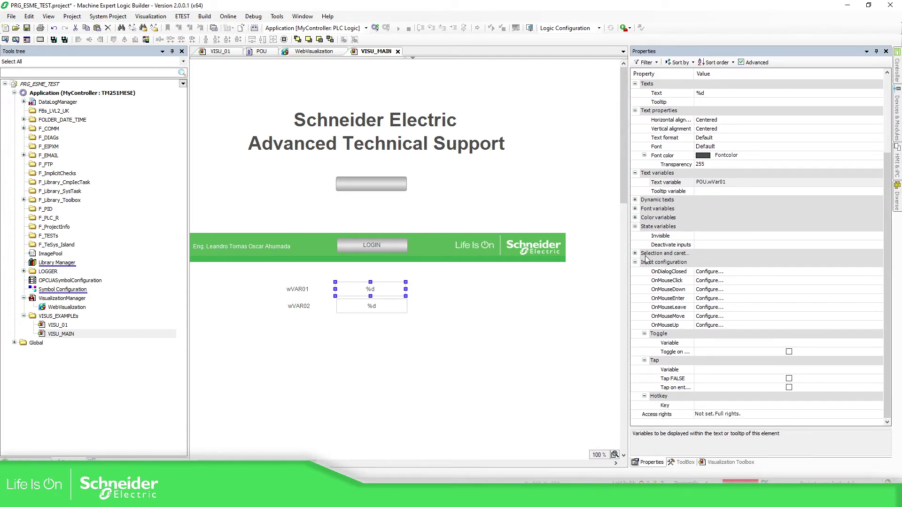
pyautogui.click(680, 265)
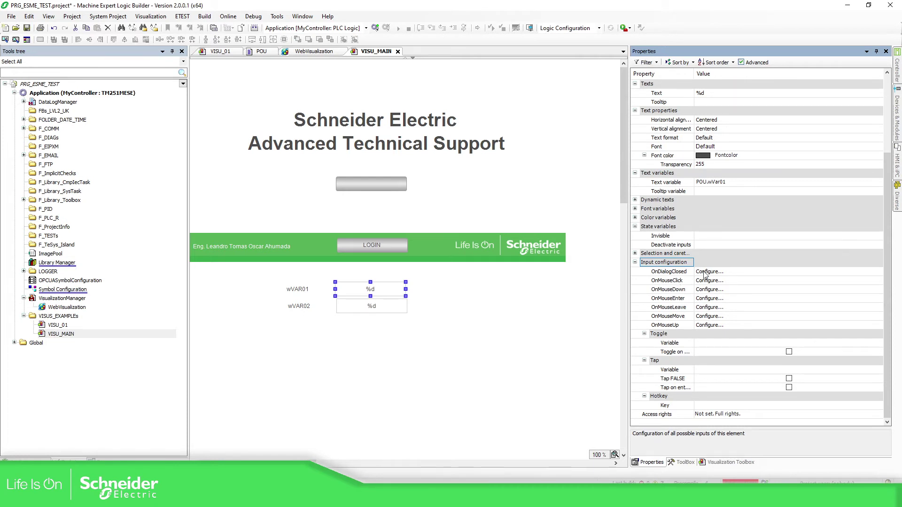
# Step: Add an OnMouseClick Write Variable action to the wVAR01 field using VisuDialogs.Numpad input
pyautogui.click(715, 282)
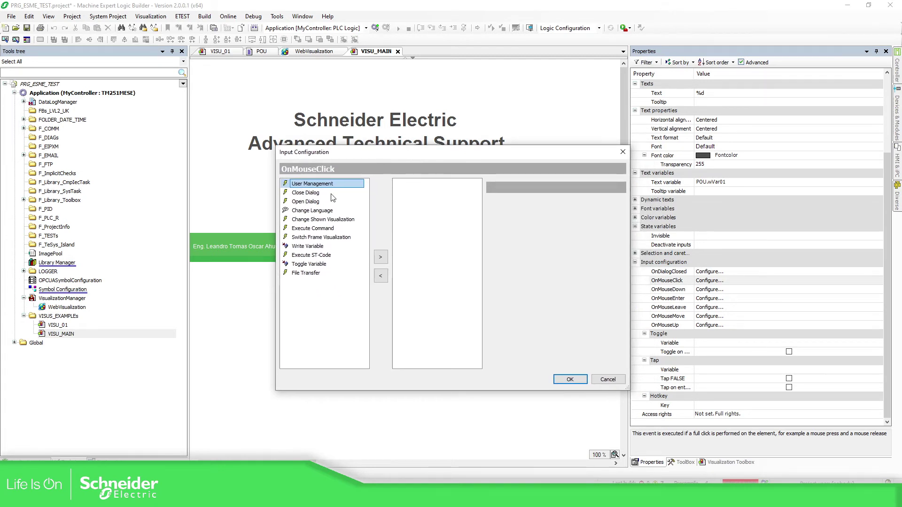
pyautogui.click(310, 256)
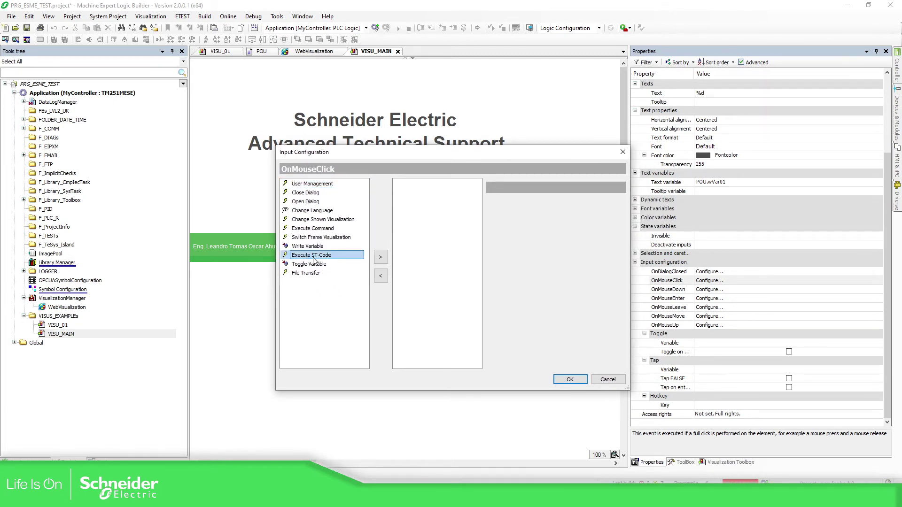
pyautogui.click(313, 248)
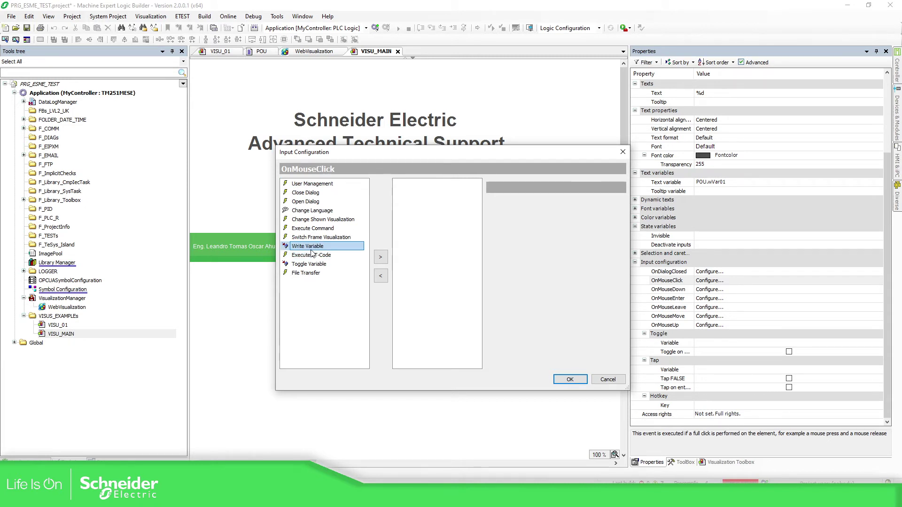
pyautogui.click(380, 260)
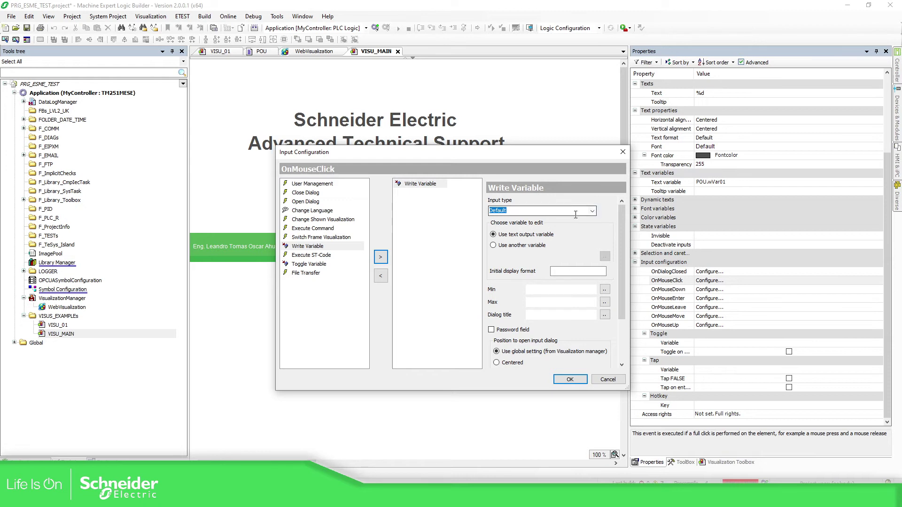
pyautogui.click(593, 212)
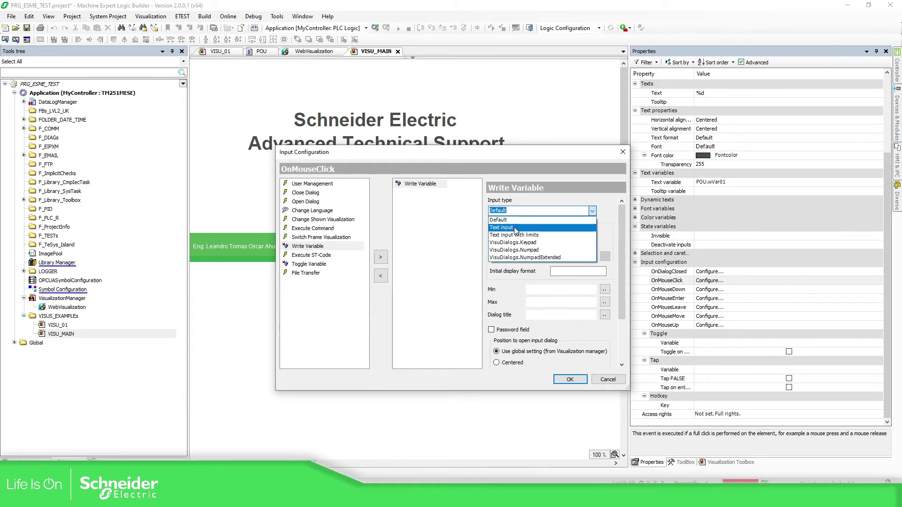
pyautogui.click(533, 251)
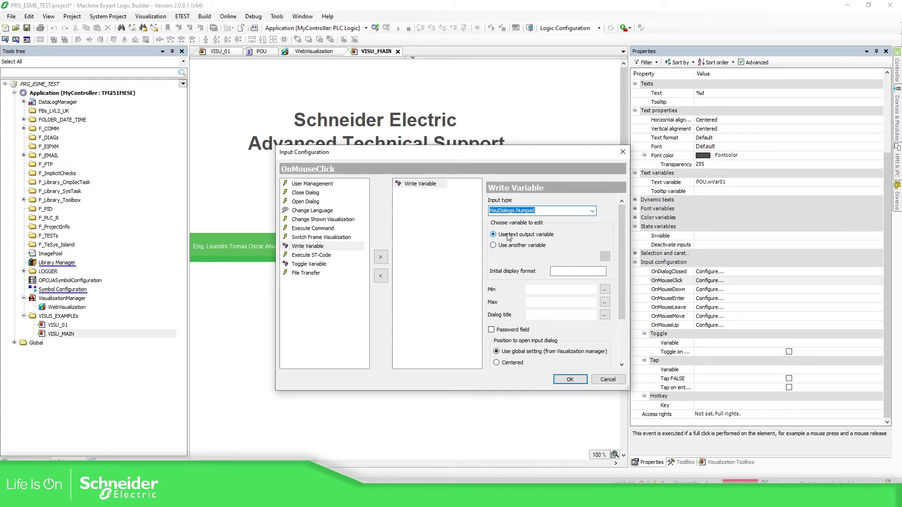
pyautogui.click(570, 381)
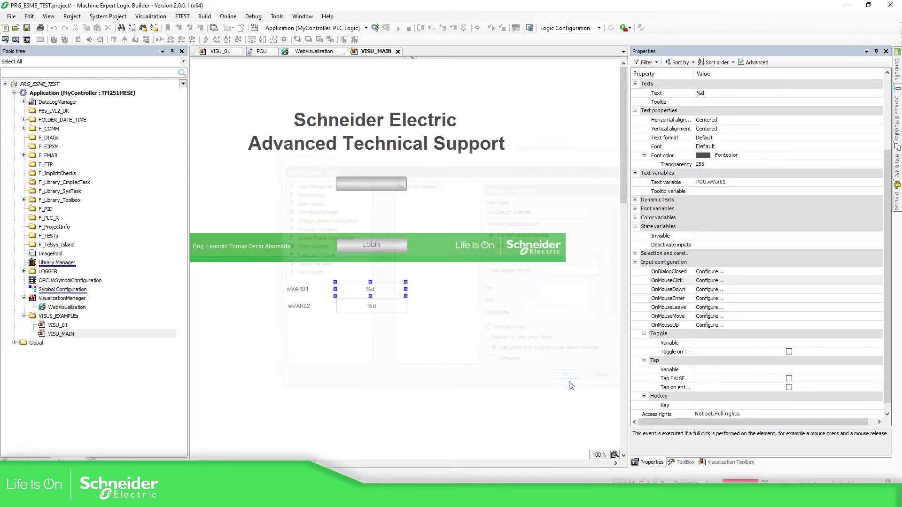
# Step: Add an OnMouseClick Write Variable action with Text input type to the wVAR02 field
pyautogui.click(400, 311)
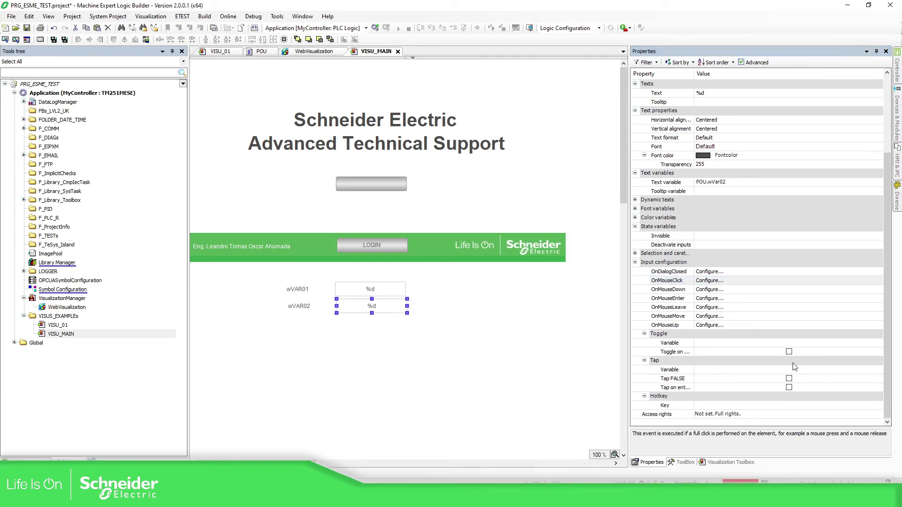
pyautogui.click(689, 282)
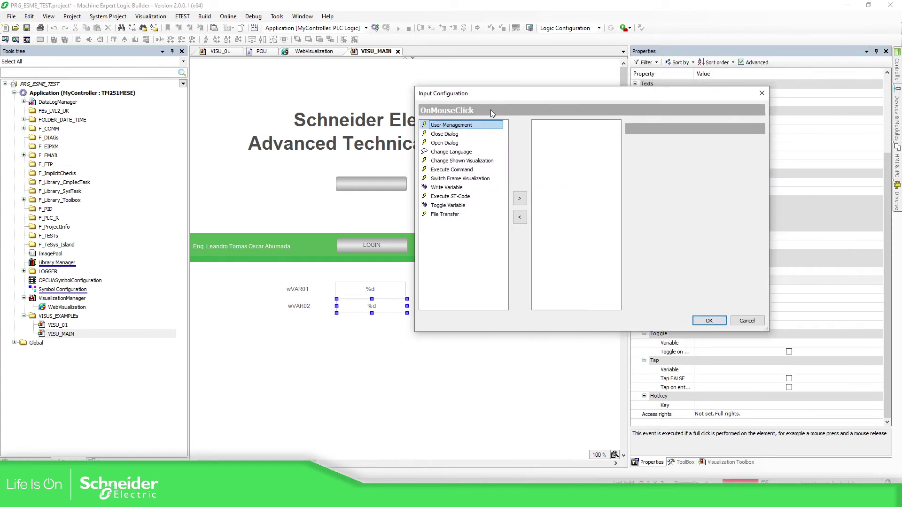
pyautogui.click(448, 187)
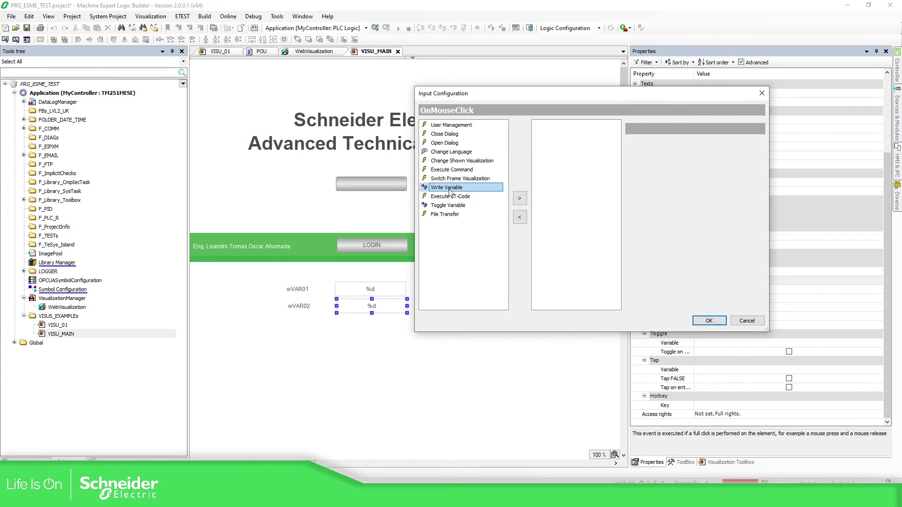
pyautogui.click(519, 198)
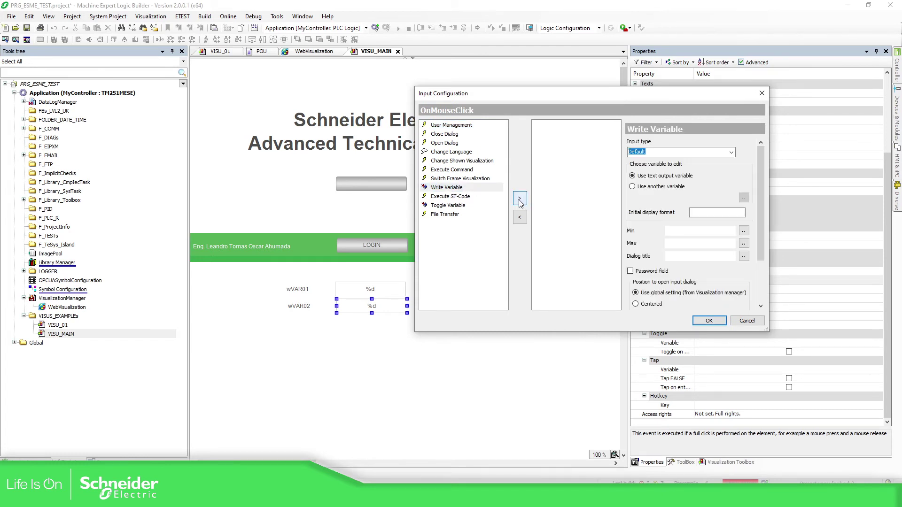
pyautogui.click(731, 153)
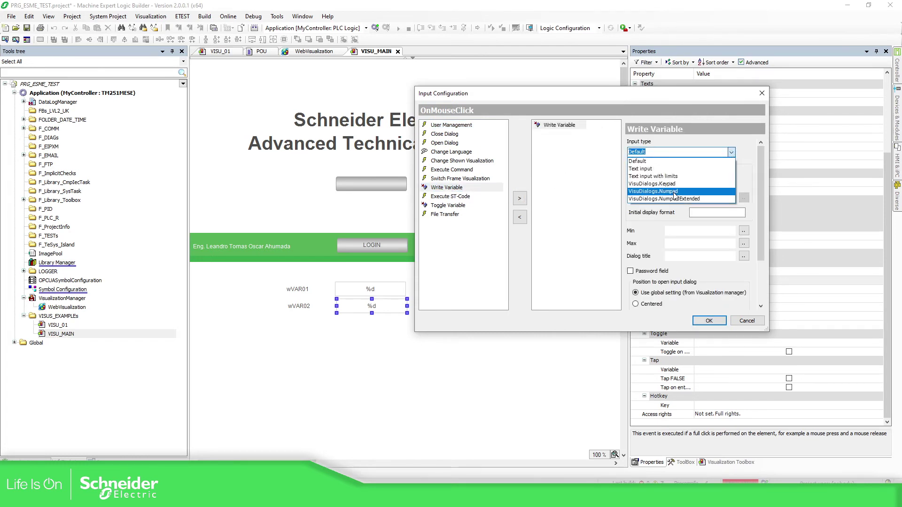
pyautogui.click(657, 170)
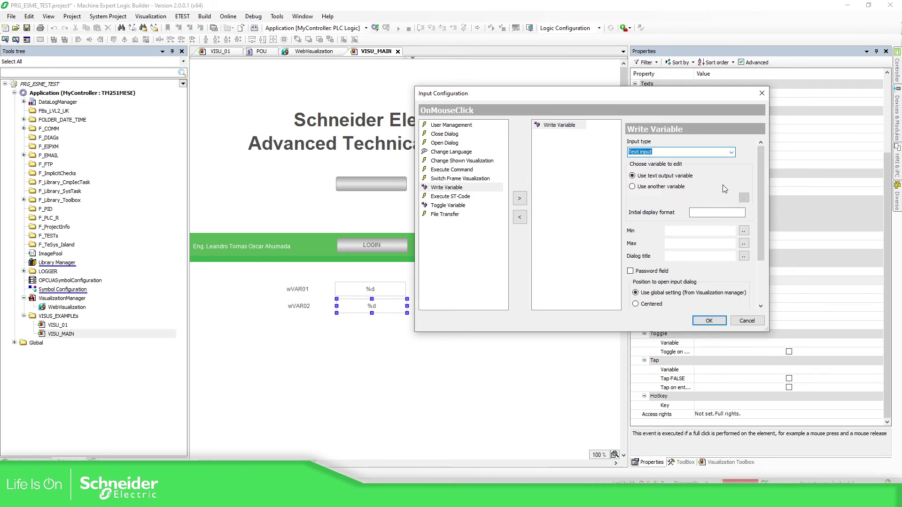
pyautogui.click(706, 322)
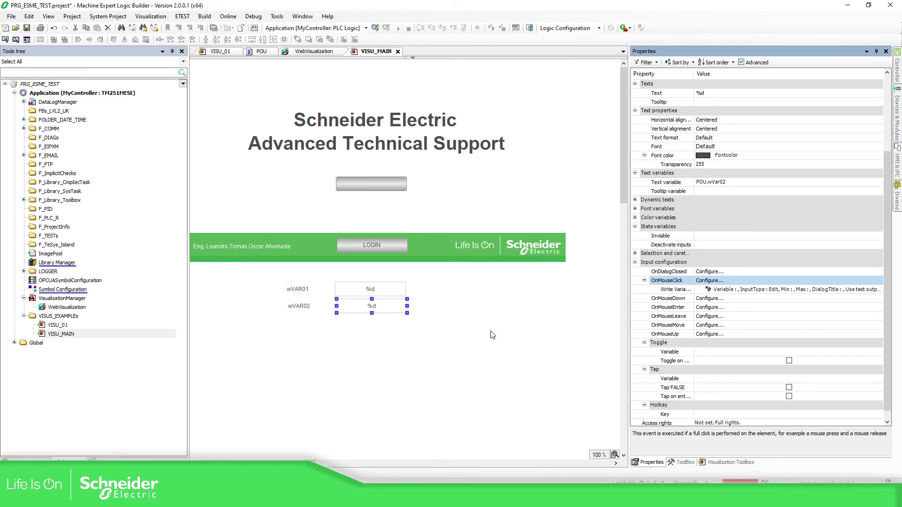
# Step: Log in to the simulated controller with online change, declining the user-data download
pyautogui.click(495, 322)
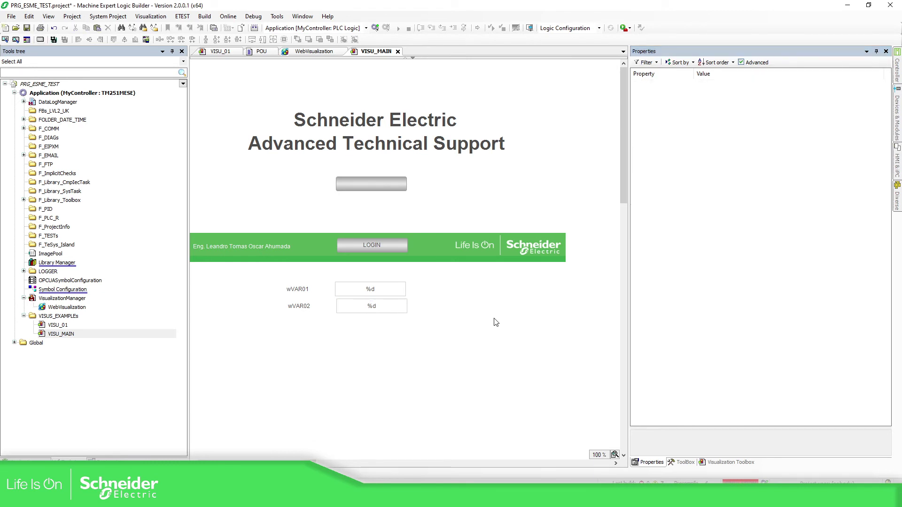
pyautogui.click(374, 28)
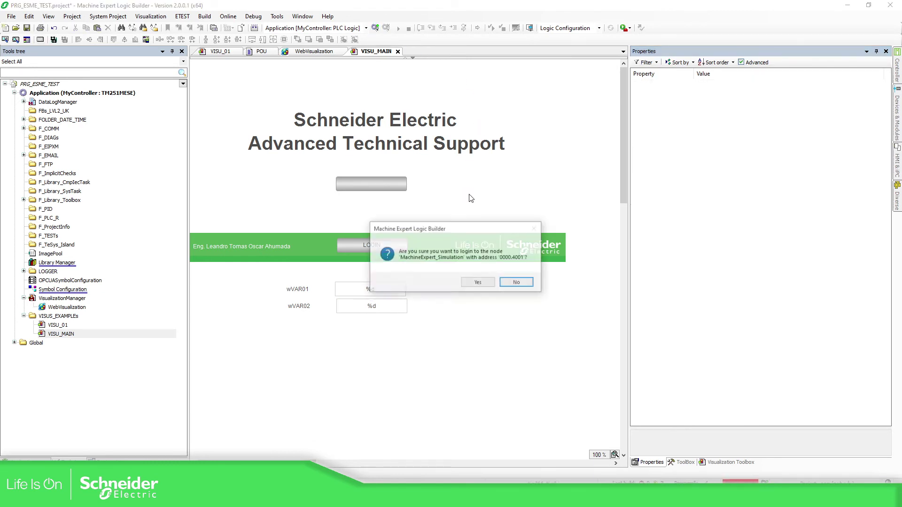
pyautogui.click(477, 282)
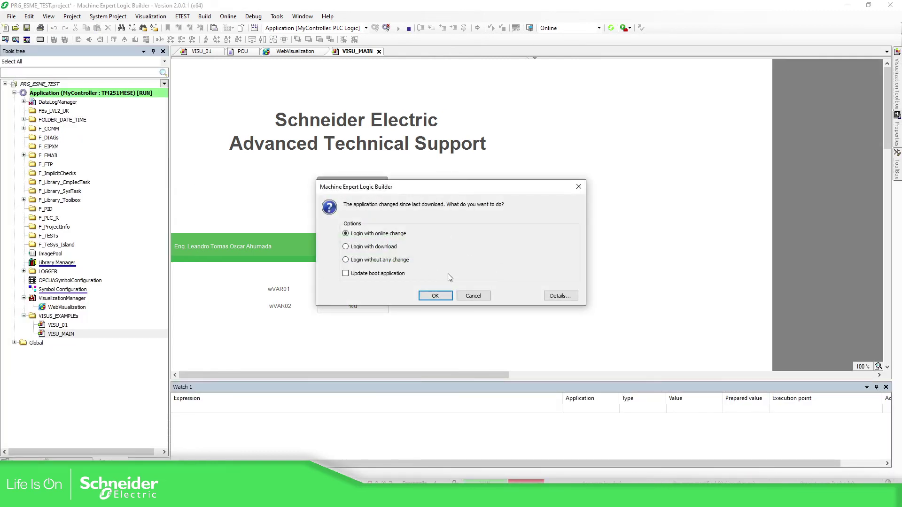
pyautogui.click(434, 296)
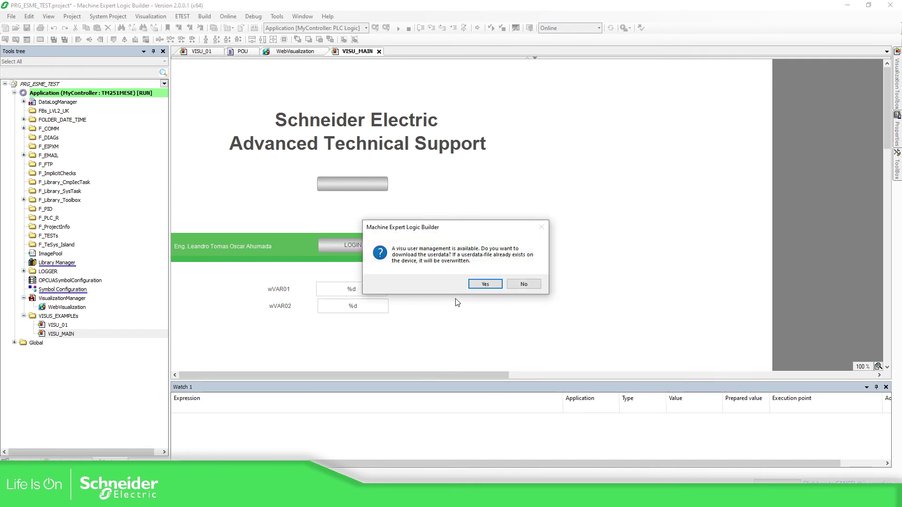
pyautogui.click(524, 284)
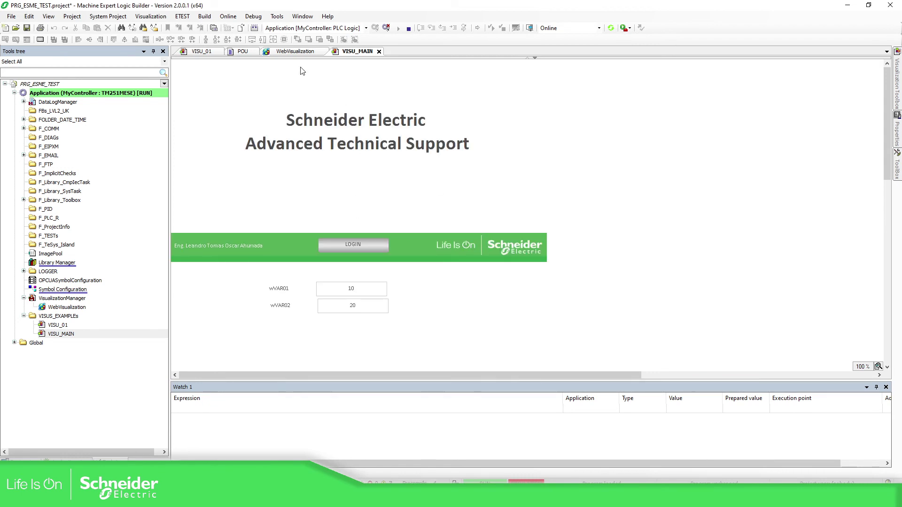
# Step: Show the POU monitor in a new vertical tab group and enter 45 into wVAR01 via the numpad
pyautogui.rightClick(244, 53)
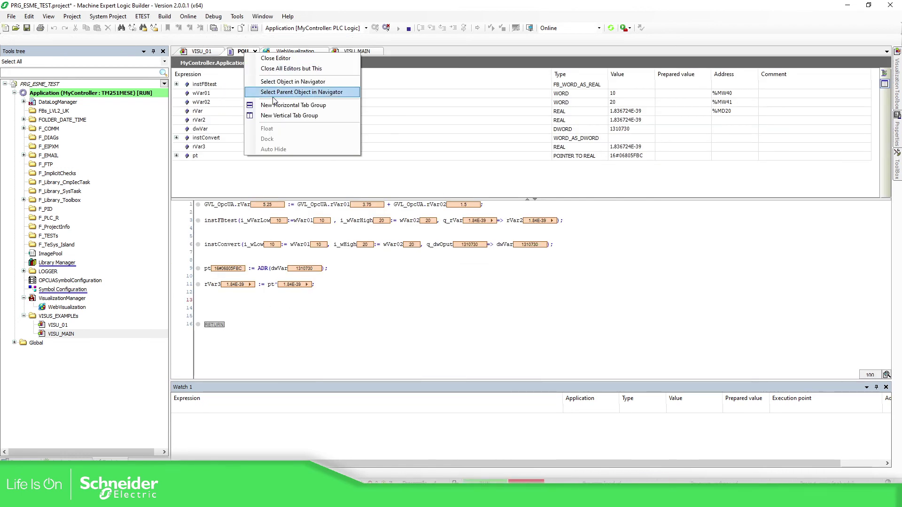
pyautogui.click(283, 116)
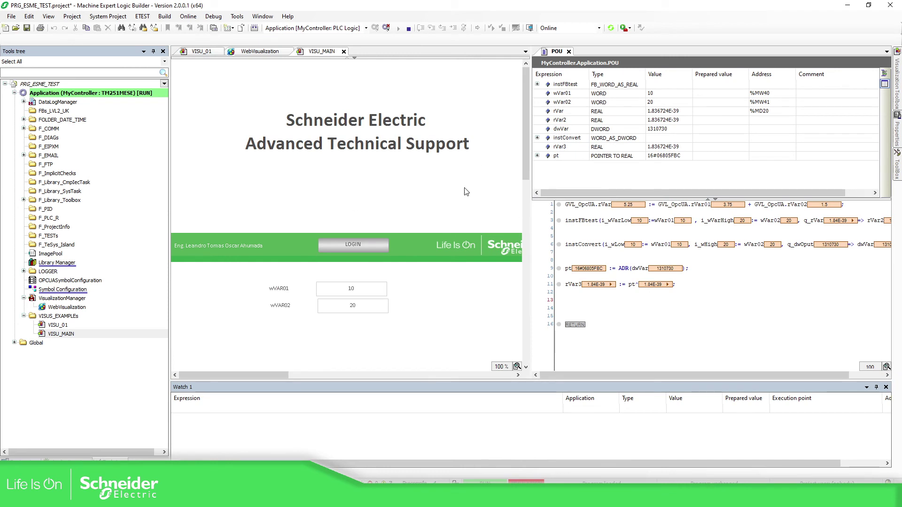
pyautogui.click(365, 295)
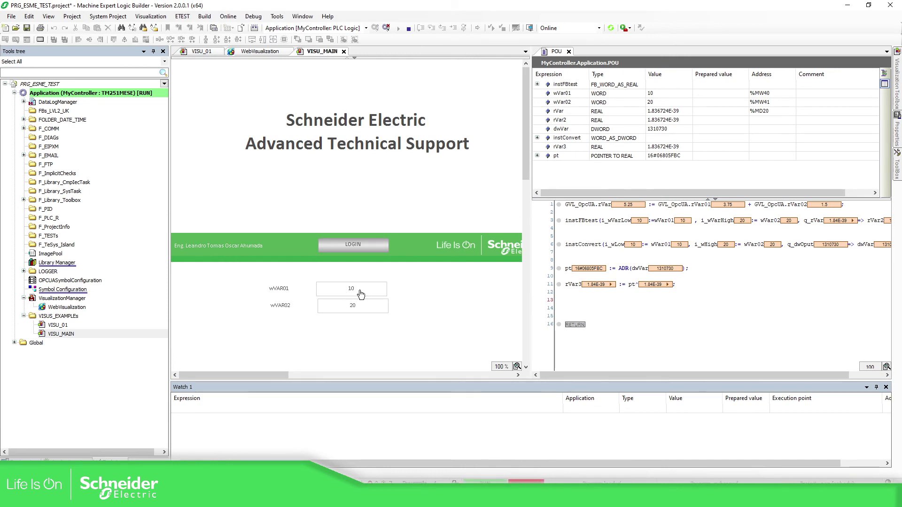
pyautogui.click(360, 293)
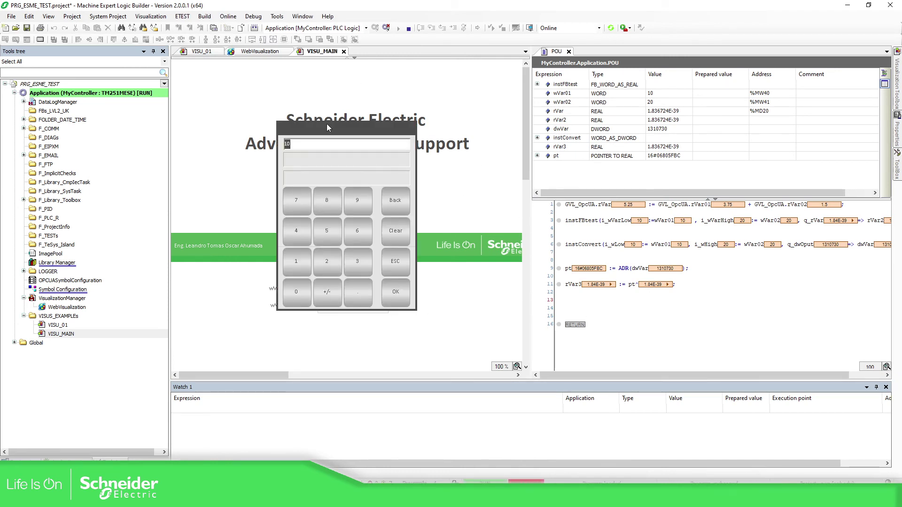
pyautogui.click(300, 240)
pyautogui.click(329, 241)
pyautogui.click(392, 296)
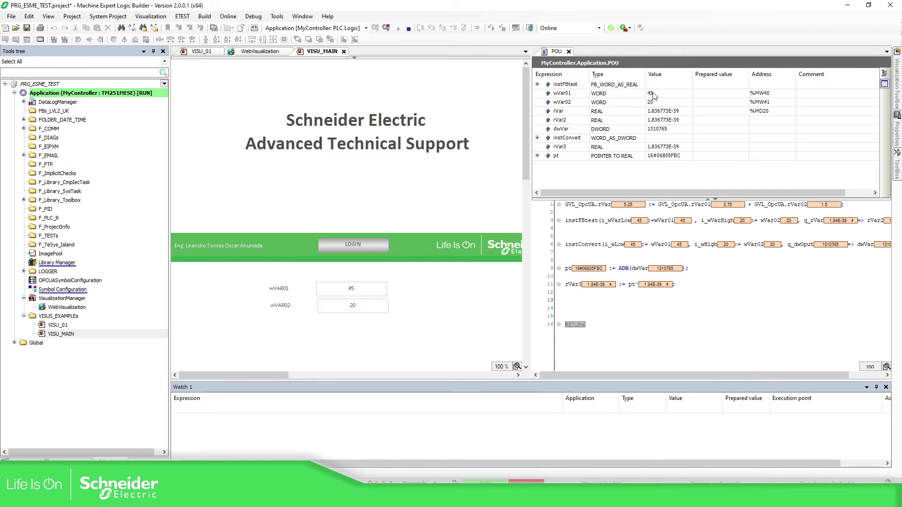
# Step: Enter 74 into wVAR02, then reopen both fields and close them, leaving 45 and 74
pyautogui.click(360, 309)
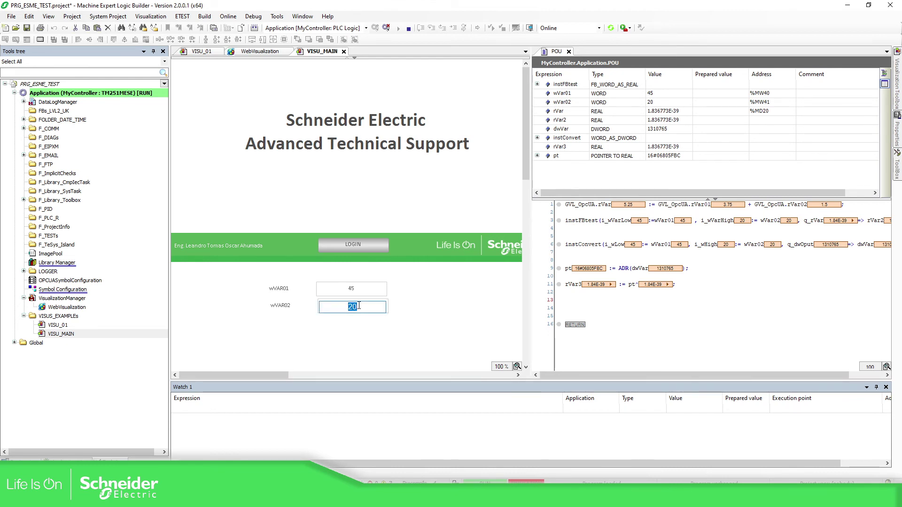
pyautogui.write('74')
pyautogui.press('Return')
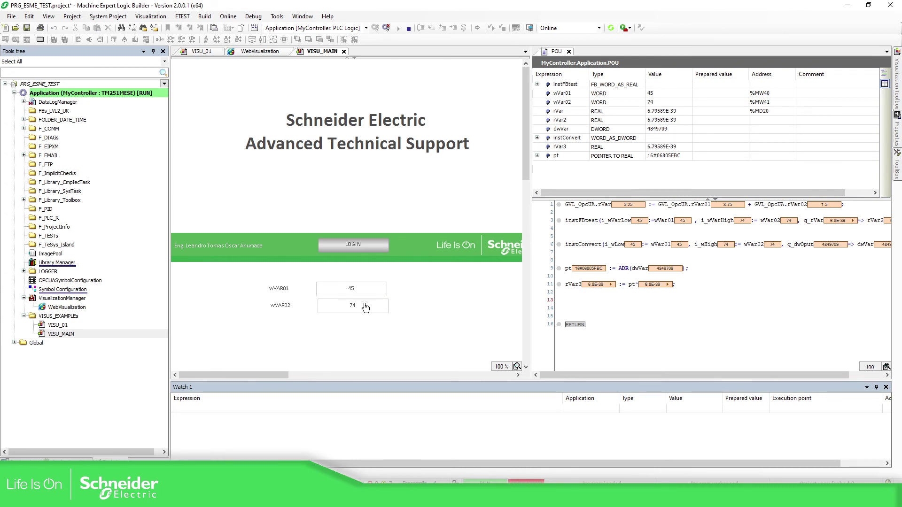
pyautogui.click(355, 288)
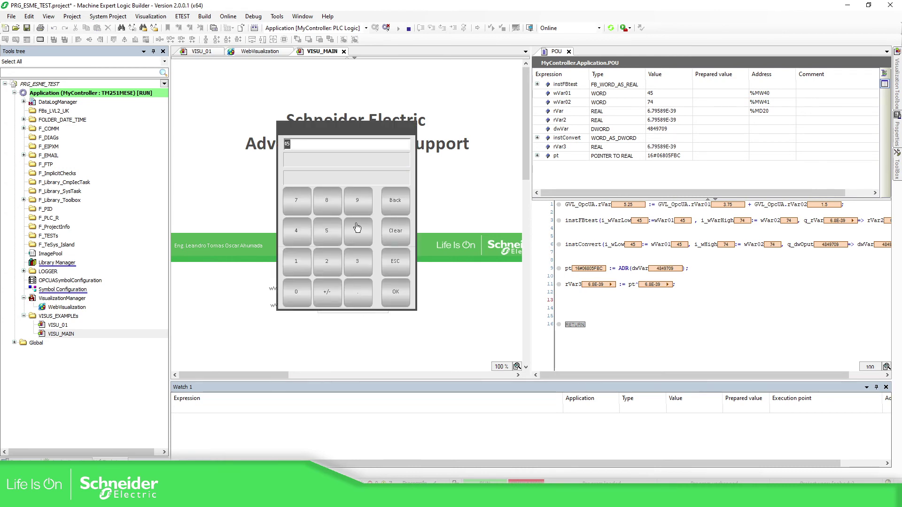
pyautogui.click(393, 261)
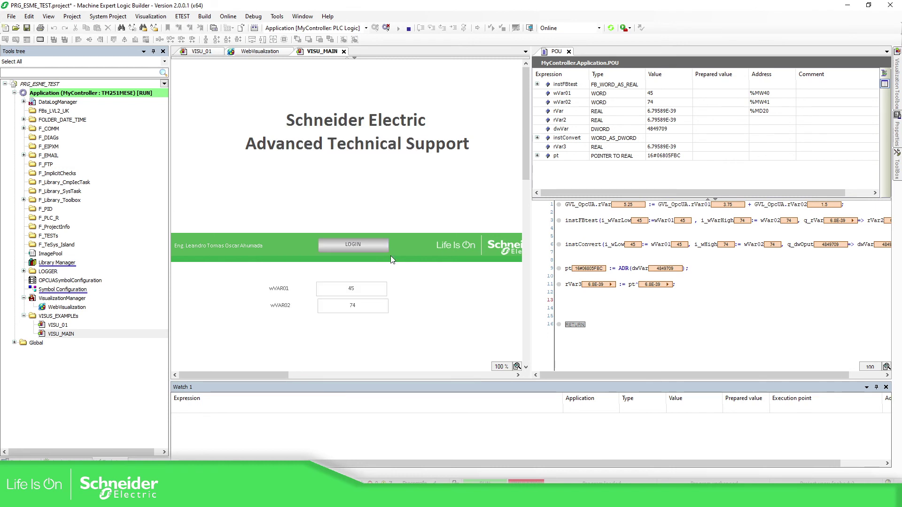
pyautogui.click(356, 310)
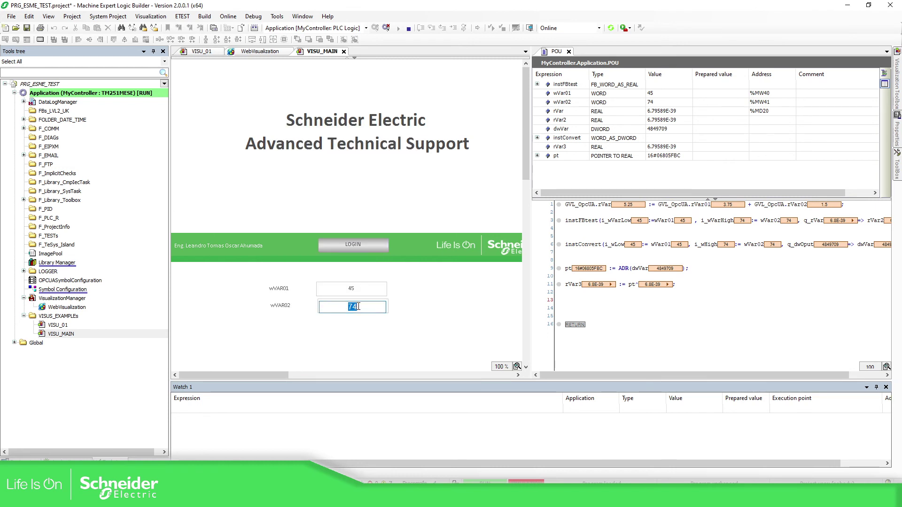
pyautogui.click(448, 295)
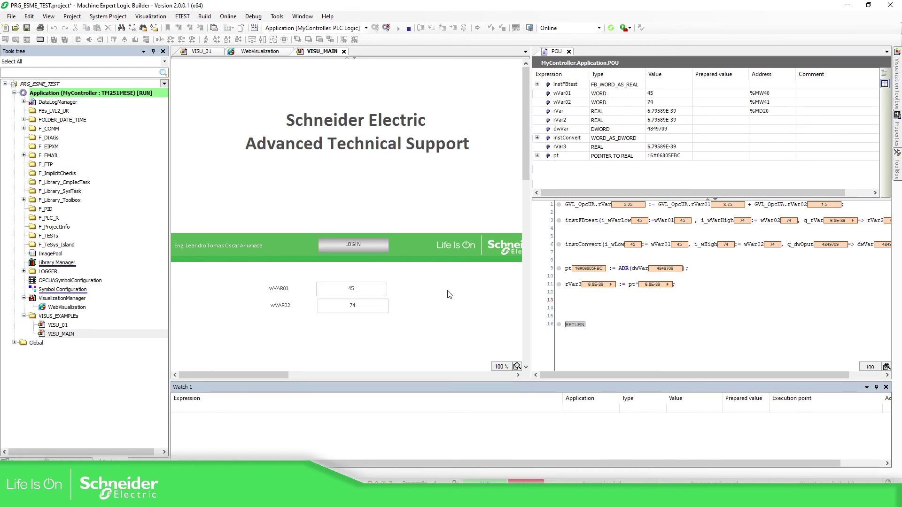